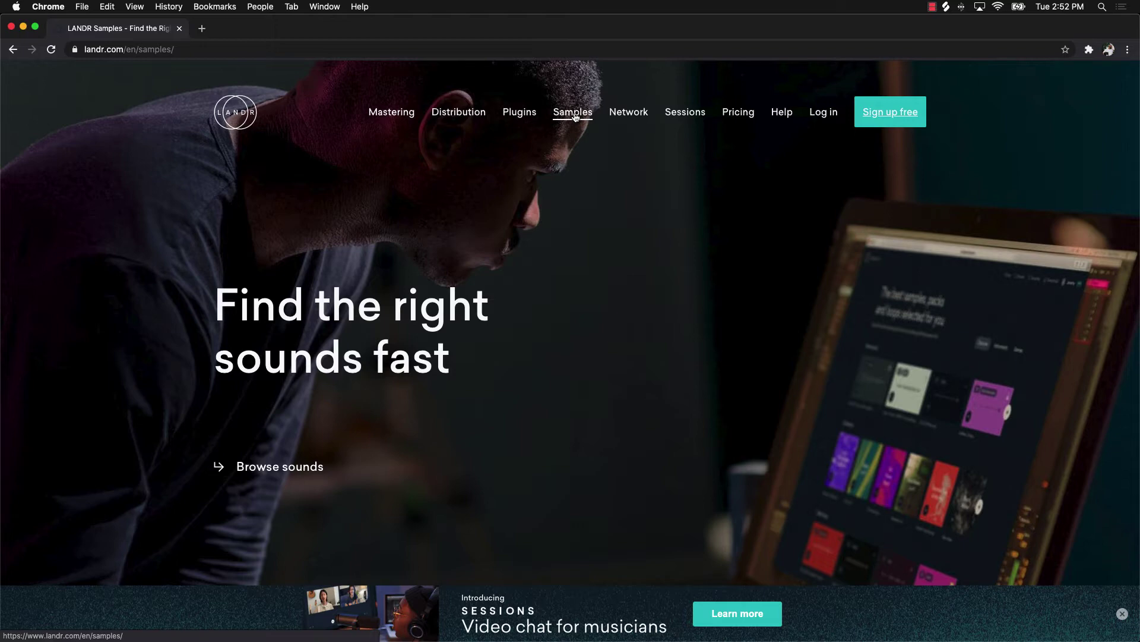
Scroll past the Selector and 'Included with all plans' sections to 'Browse the entire catalog'
{"action": "scroll", "coordinate": [351, 215], "scroll_direction": "down", "scroll_amount": 5}
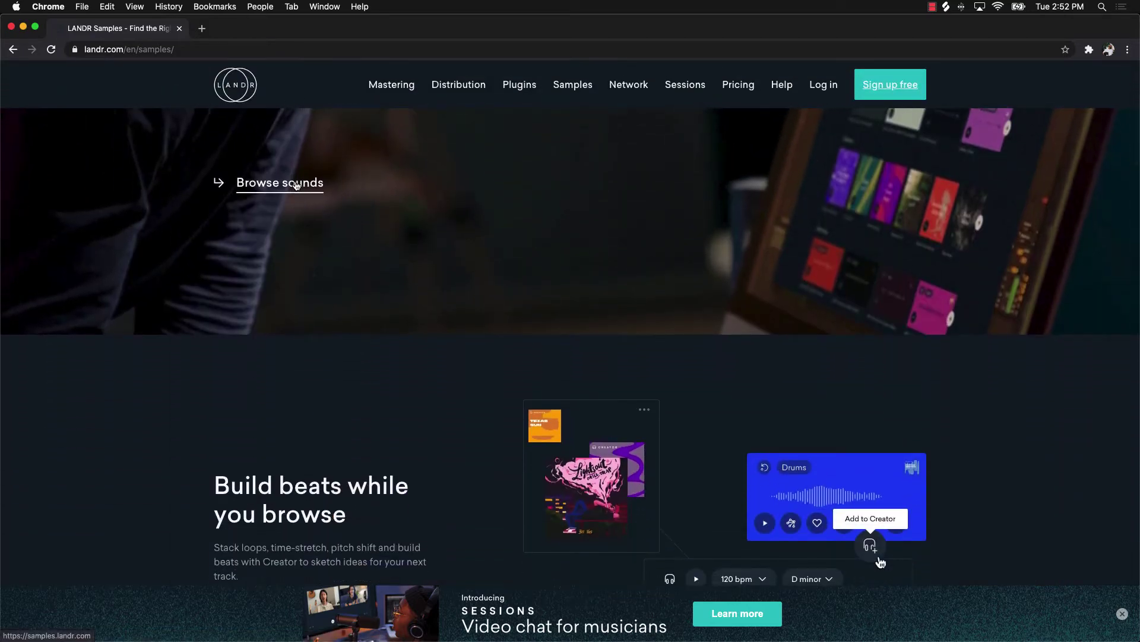
{"action": "scroll", "coordinate": [296, 186], "scroll_direction": "up", "scroll_amount": 5}
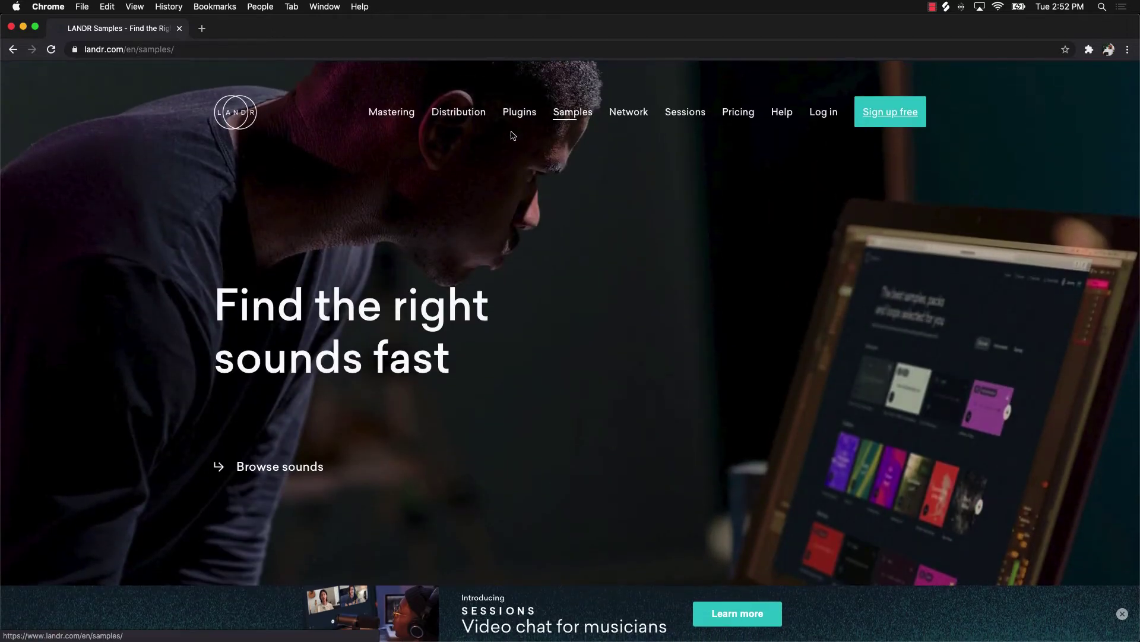
{"action": "scroll", "coordinate": [461, 193], "scroll_direction": "down", "scroll_amount": 5}
{"action": "scroll", "coordinate": [464, 198], "scroll_direction": "up", "scroll_amount": 2}
{"action": "scroll", "coordinate": [464, 198], "scroll_direction": "up", "scroll_amount": 2}
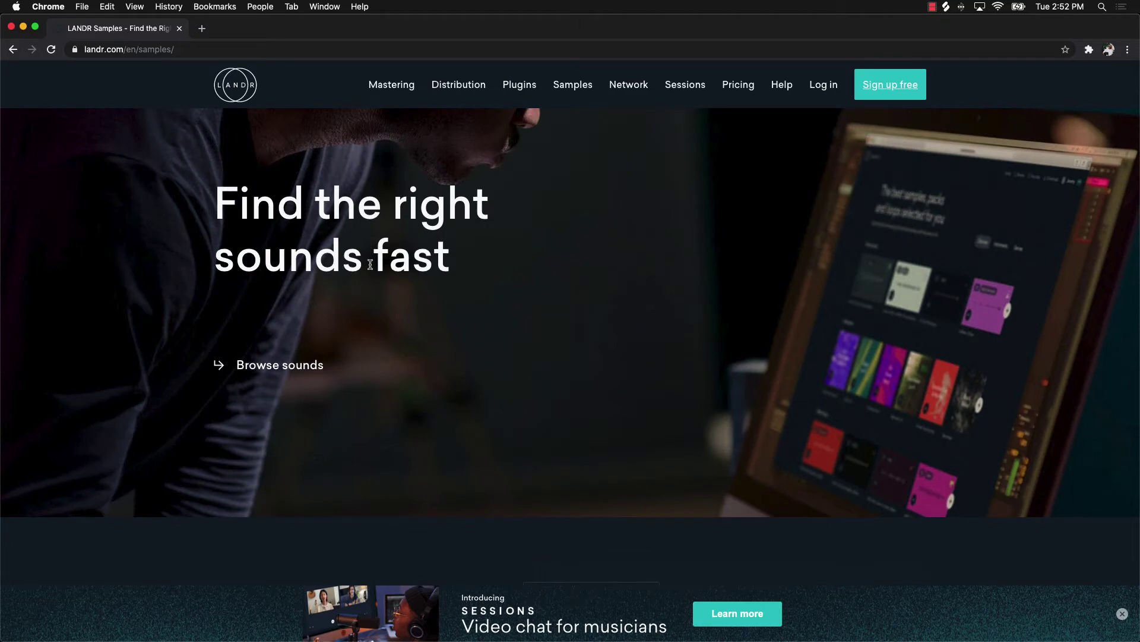
{"action": "scroll", "coordinate": [598, 282], "scroll_direction": "down", "scroll_amount": 5}
{"action": "scroll", "coordinate": [600, 284], "scroll_direction": "down", "scroll_amount": 2}
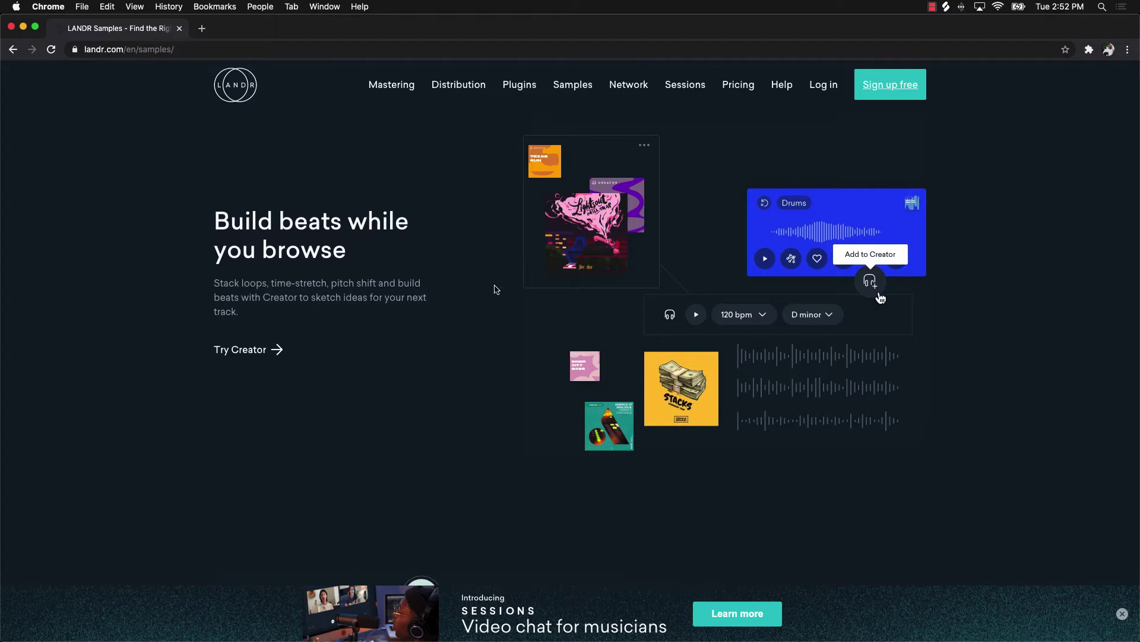
{"action": "scroll", "coordinate": [478, 224], "scroll_direction": "down", "scroll_amount": 10}
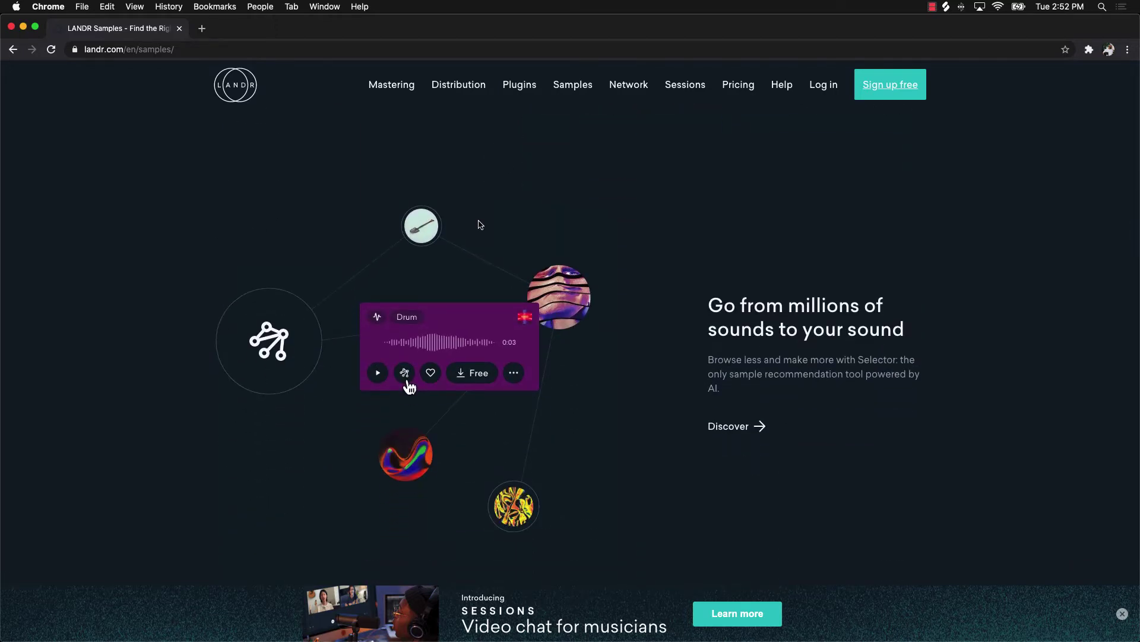
{"action": "scroll", "coordinate": [480, 224], "scroll_direction": "down", "scroll_amount": 10}
{"action": "scroll", "coordinate": [480, 224], "scroll_direction": "down", "scroll_amount": 10}
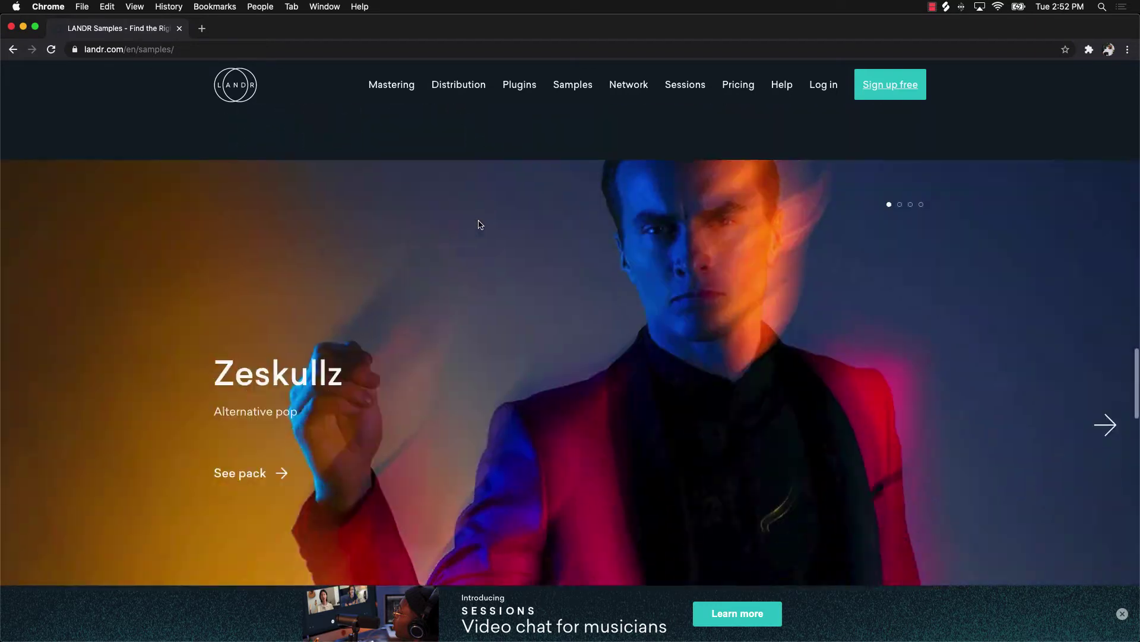
{"action": "scroll", "coordinate": [479, 224], "scroll_direction": "down", "scroll_amount": 15}
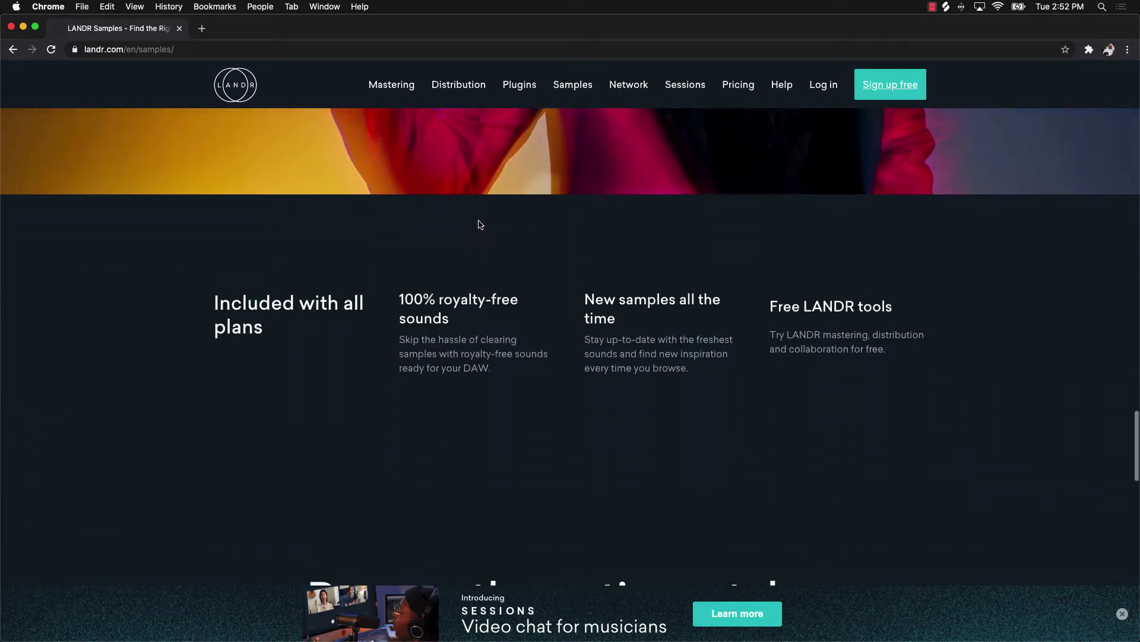
{"action": "scroll", "coordinate": [480, 224], "scroll_direction": "up", "scroll_amount": 2}
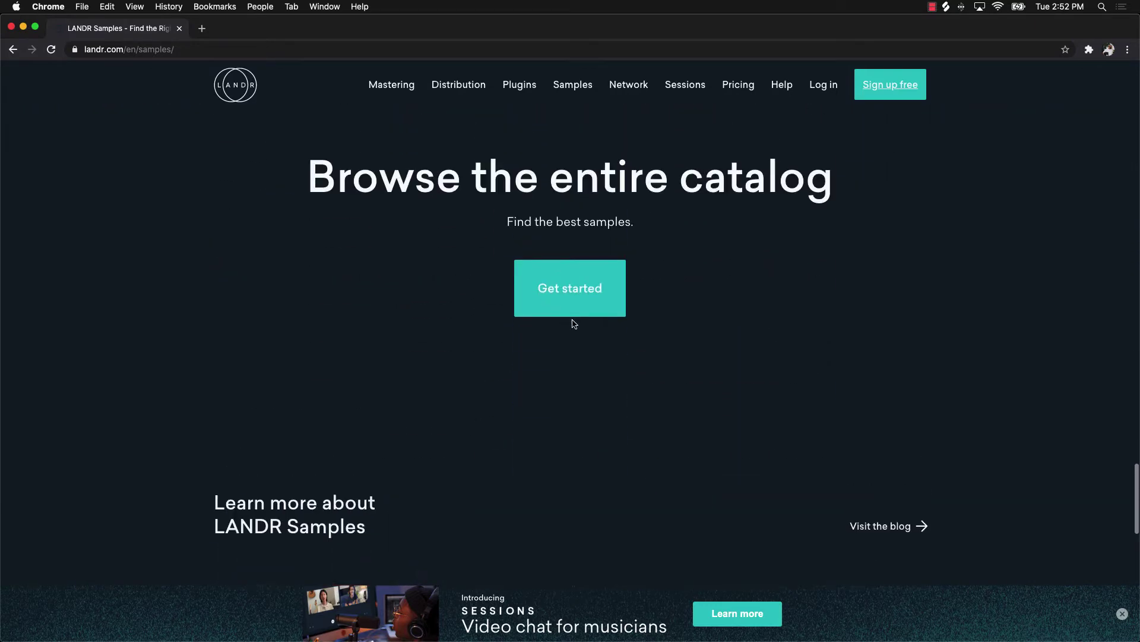
Open samples.landr.com's Pricing page in a new tab and highlight the 75, 200 and 1000 credit plans
{"action": "left_click", "coordinate": [580, 293]}
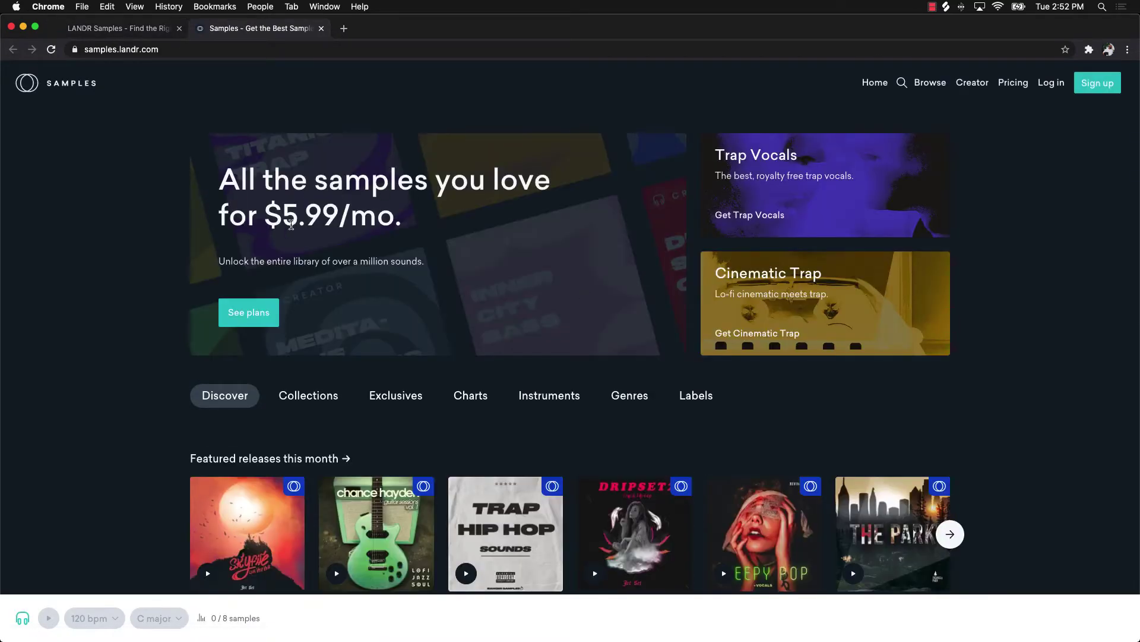
{"action": "left_click", "coordinate": [245, 315]}
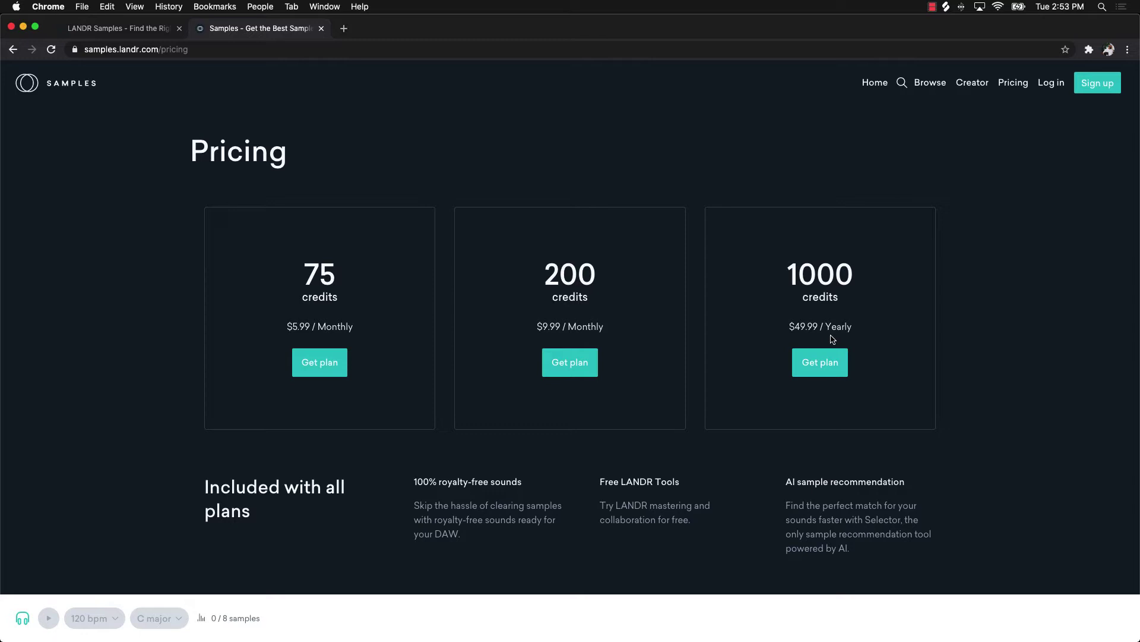
{"action": "left_click_drag", "start_coordinate": [854, 328], "coordinate": [787, 331]}
{"action": "left_click_drag", "start_coordinate": [861, 283], "coordinate": [771, 286]}
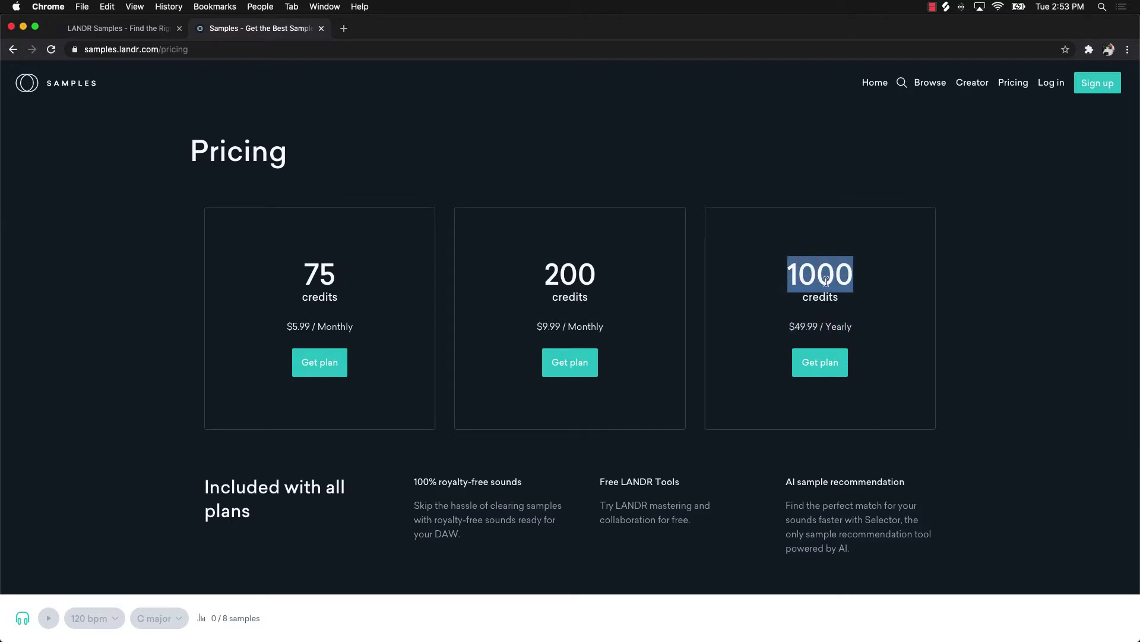
{"action": "left_click_drag", "start_coordinate": [359, 288], "coordinate": [284, 277]}
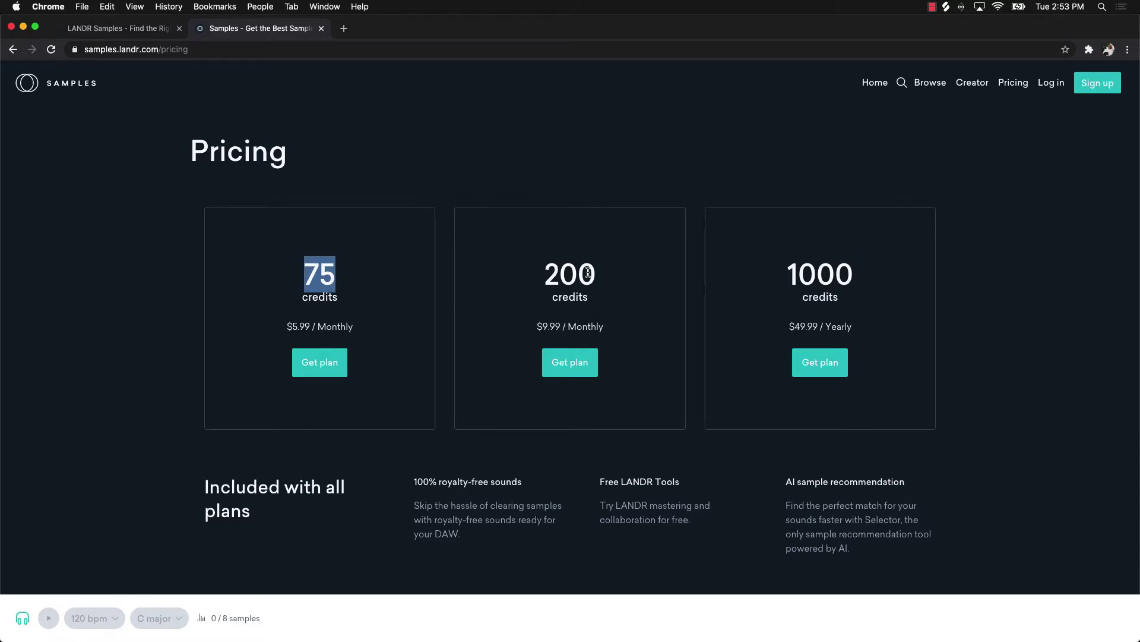
{"action": "left_click_drag", "start_coordinate": [604, 277], "coordinate": [531, 274]}
{"action": "left_click", "coordinate": [487, 278]}
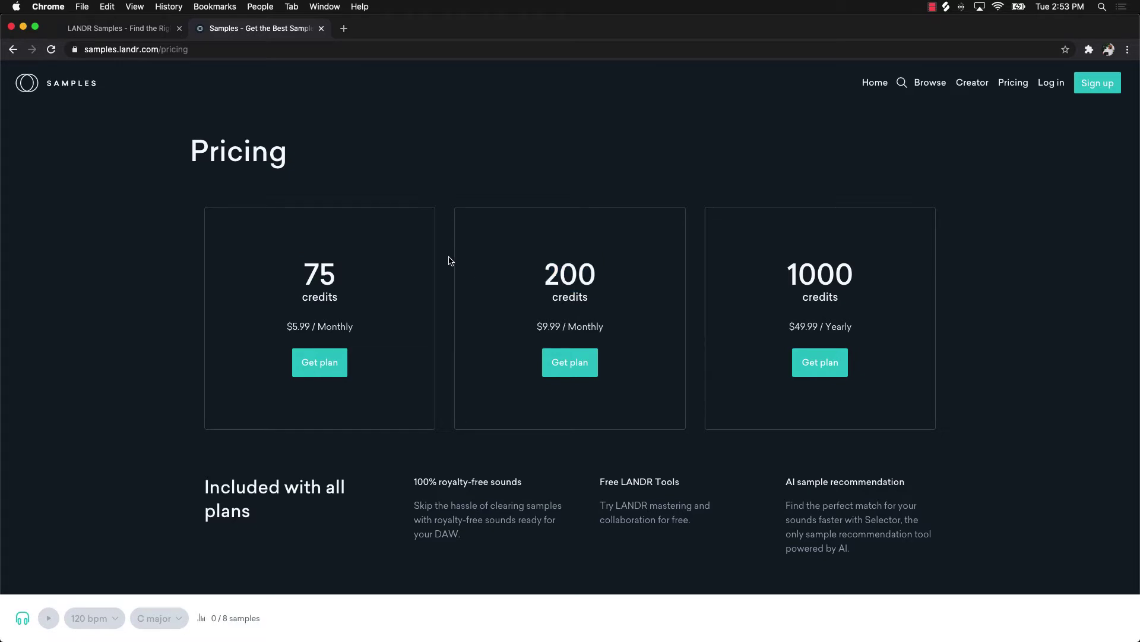
Return to the samples home page and highlight the million-sounds library subtitle
{"action": "left_click", "coordinate": [14, 51]}
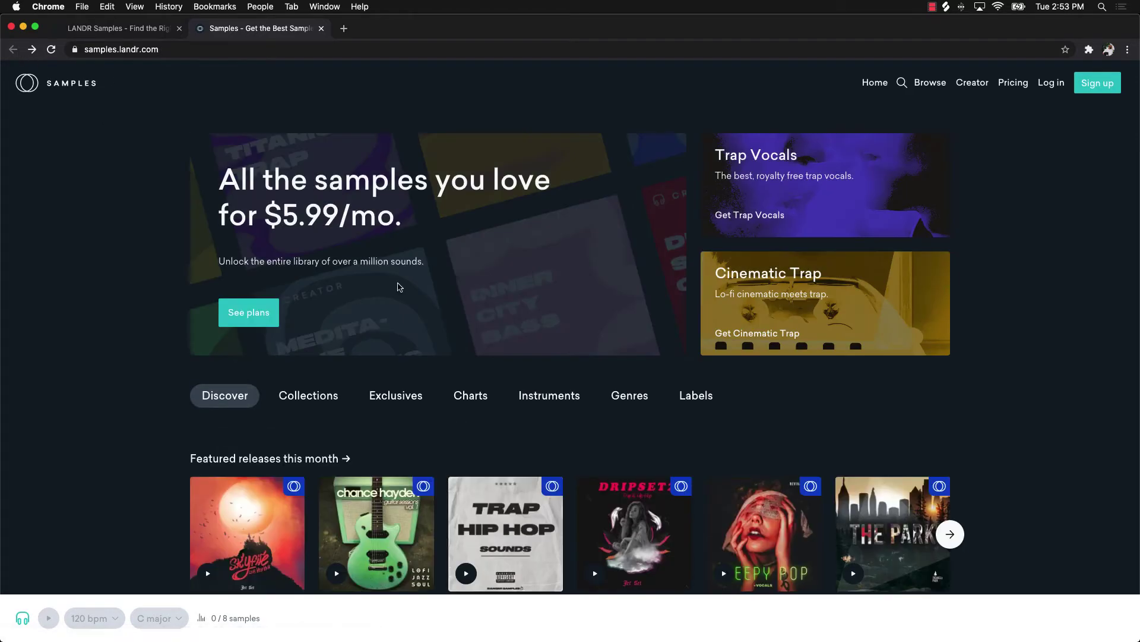
{"action": "scroll", "coordinate": [234, 272], "scroll_direction": "down", "scroll_amount": 1}
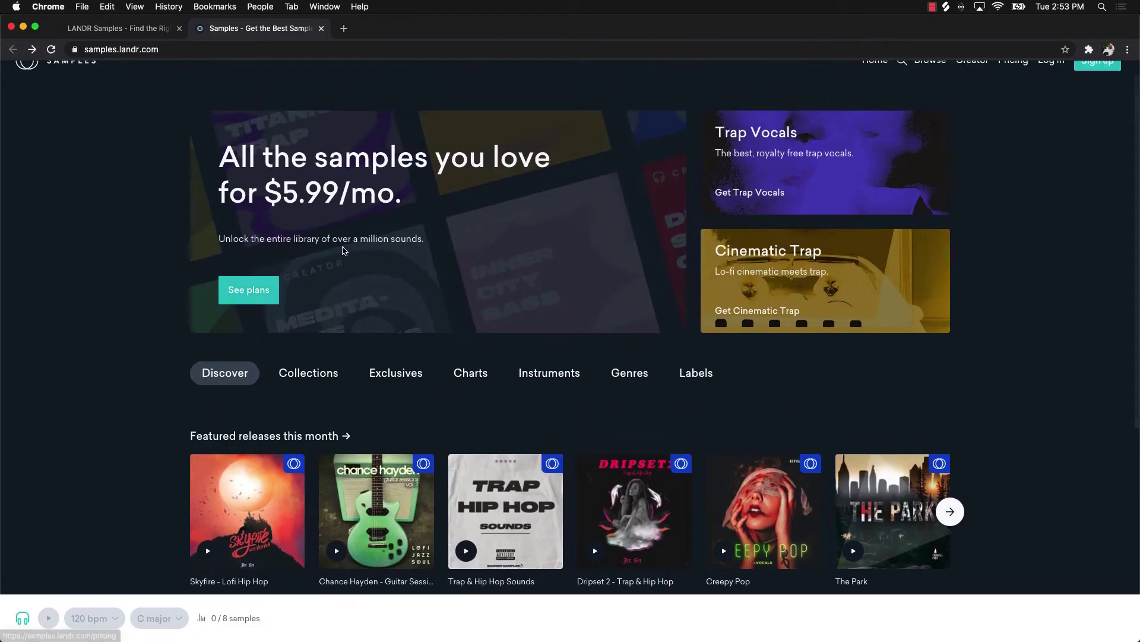
{"action": "left_click_drag", "start_coordinate": [421, 240], "coordinate": [228, 234]}
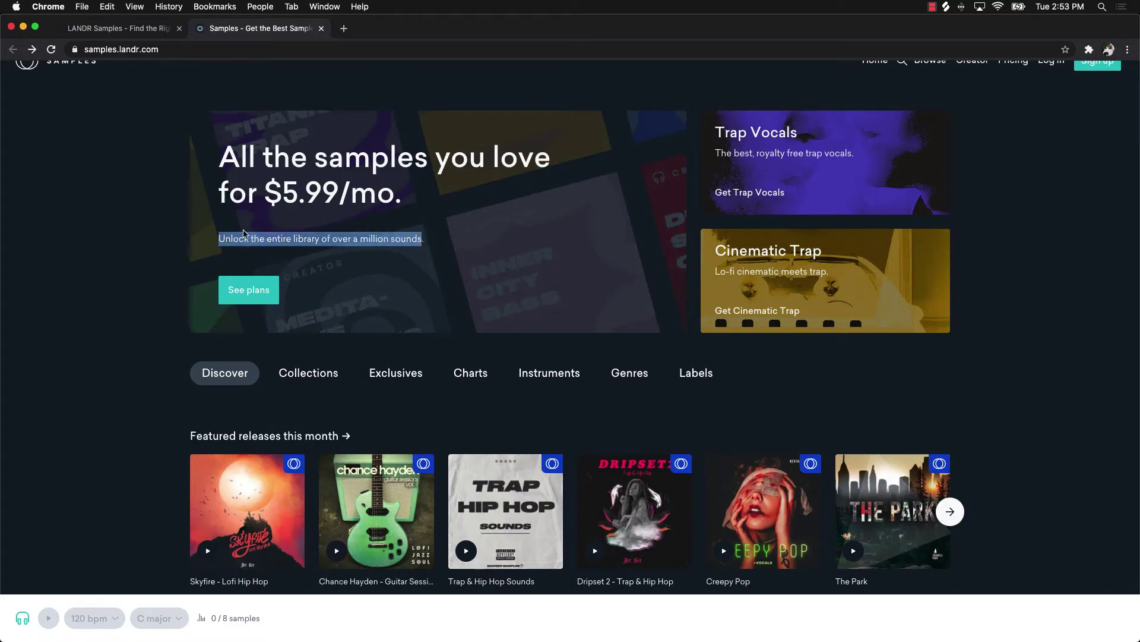
{"action": "left_click", "coordinate": [80, 220]}
Browse the home page rows and open the King Chop Kit pack under Trending on LANDR
{"action": "scroll", "coordinate": [81, 220], "scroll_direction": "down", "scroll_amount": 10}
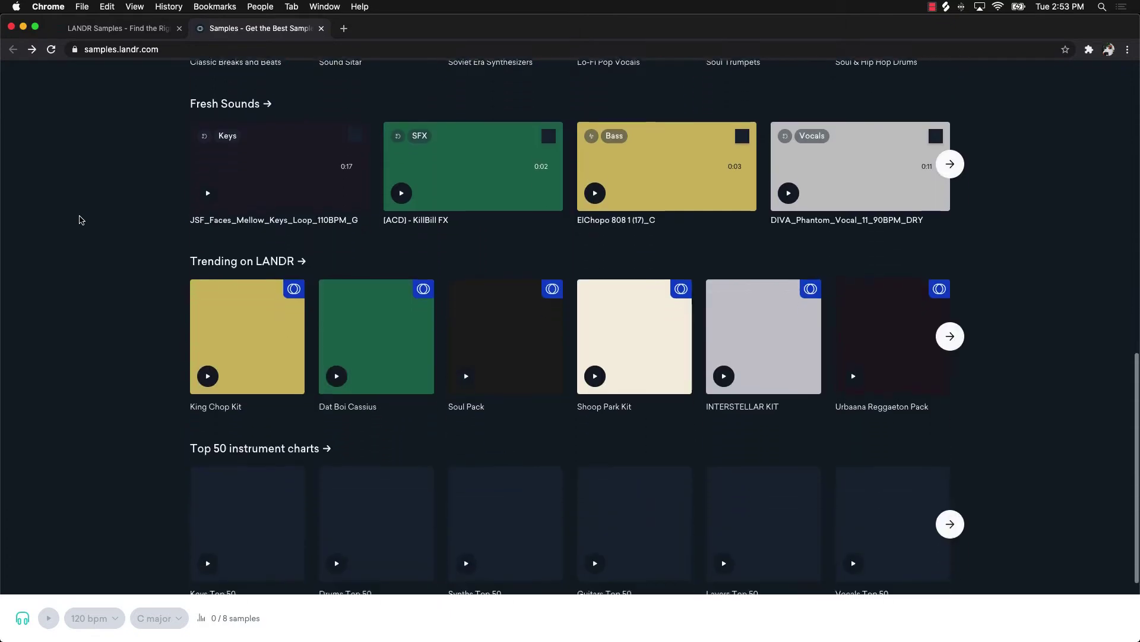
{"action": "scroll", "coordinate": [81, 220], "scroll_direction": "up", "scroll_amount": 3}
{"action": "scroll", "coordinate": [81, 219], "scroll_direction": "up", "scroll_amount": 5}
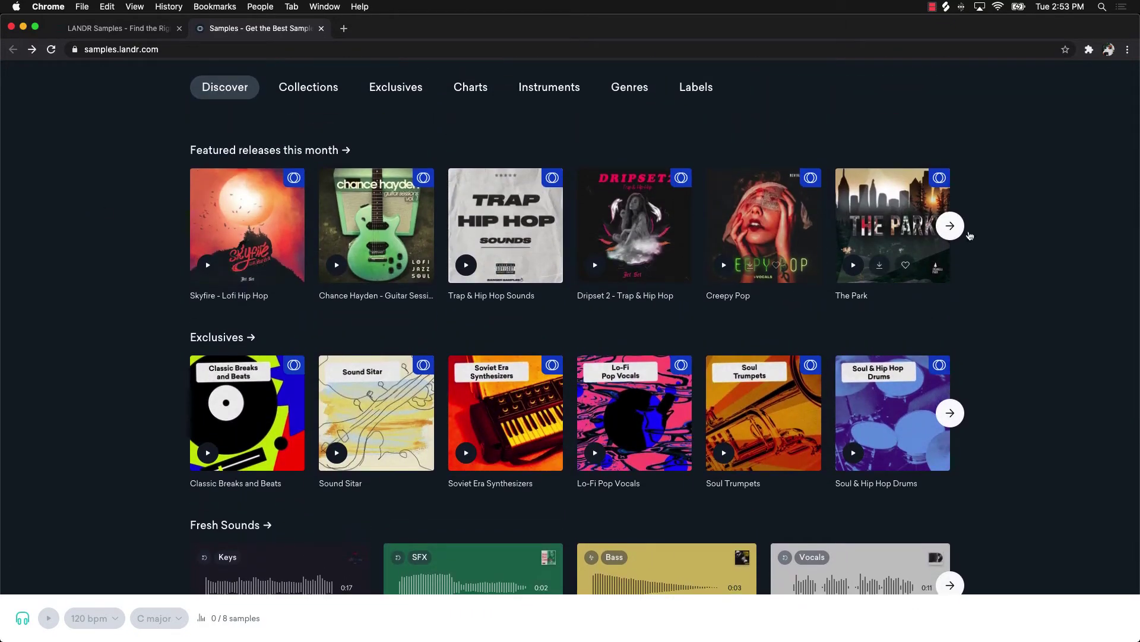
{"action": "scroll", "coordinate": [226, 273], "scroll_direction": "down", "scroll_amount": 3}
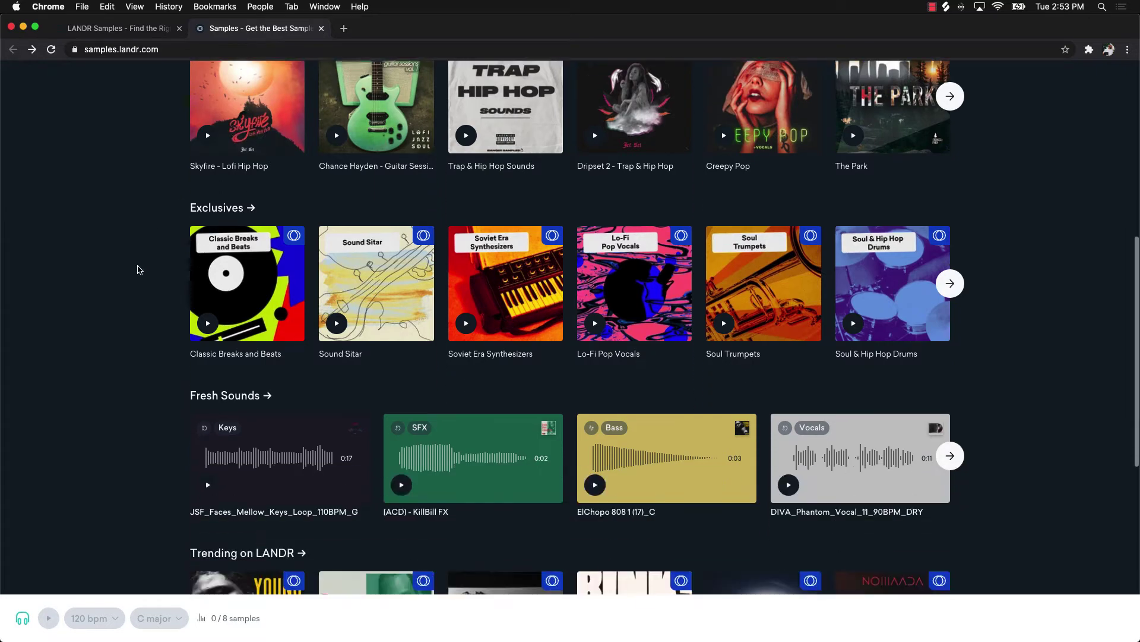
{"action": "scroll", "coordinate": [226, 273], "scroll_direction": "down", "scroll_amount": 5}
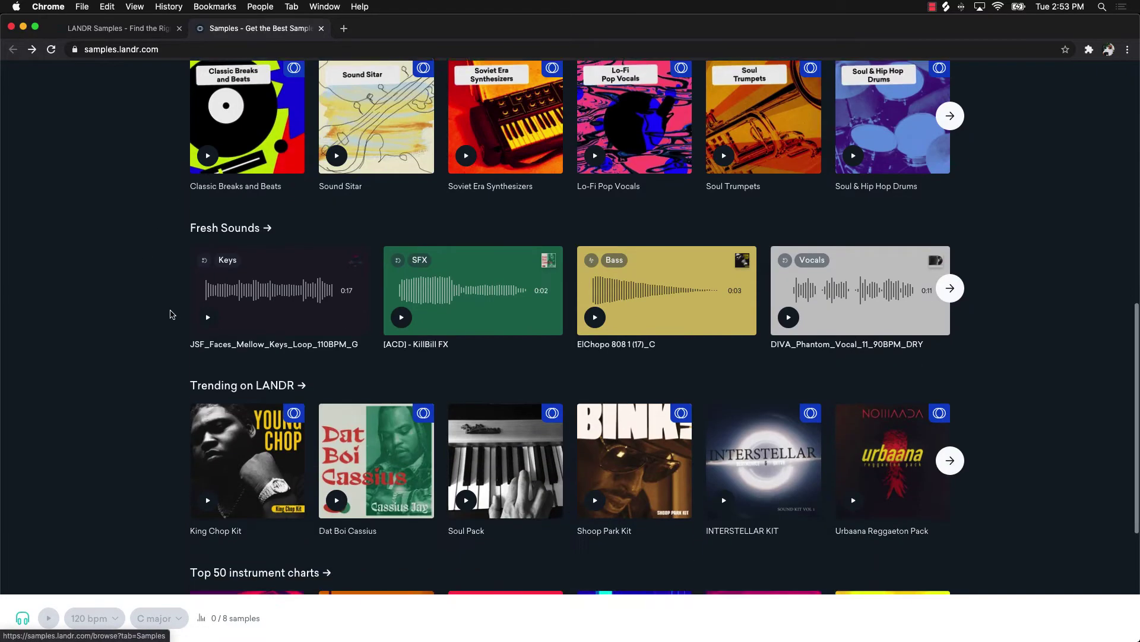
{"action": "scroll", "coordinate": [584, 328], "scroll_direction": "down", "scroll_amount": 2}
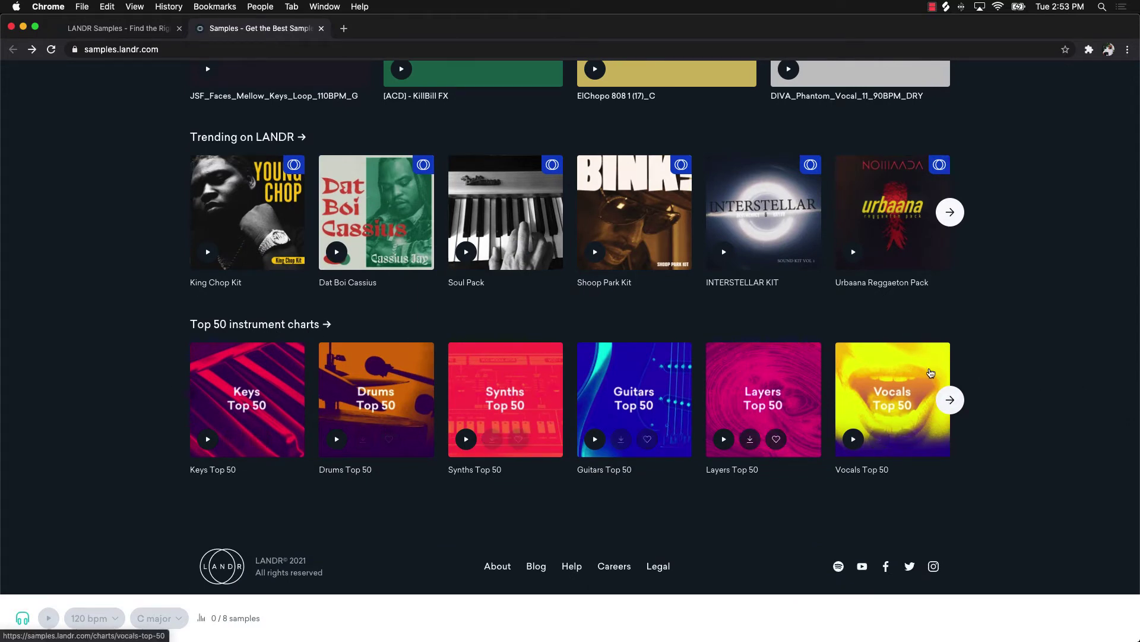
{"action": "scroll", "coordinate": [918, 378], "scroll_direction": "up", "scroll_amount": 2}
{"action": "scroll", "coordinate": [918, 378], "scroll_direction": "down", "scroll_amount": 2}
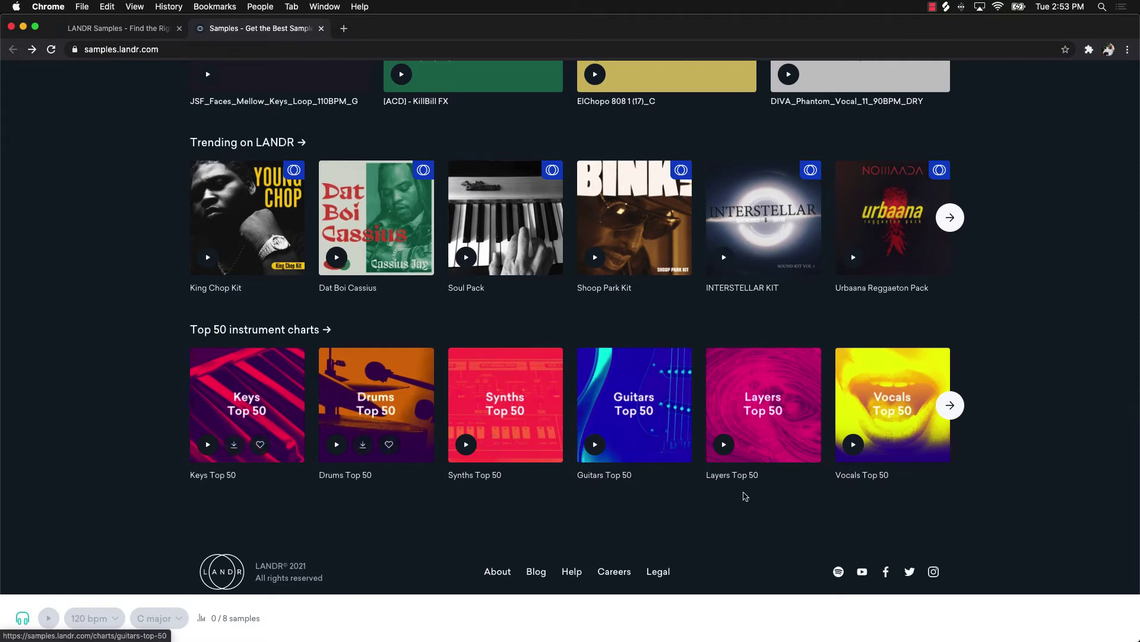
{"action": "left_click", "coordinate": [210, 216]}
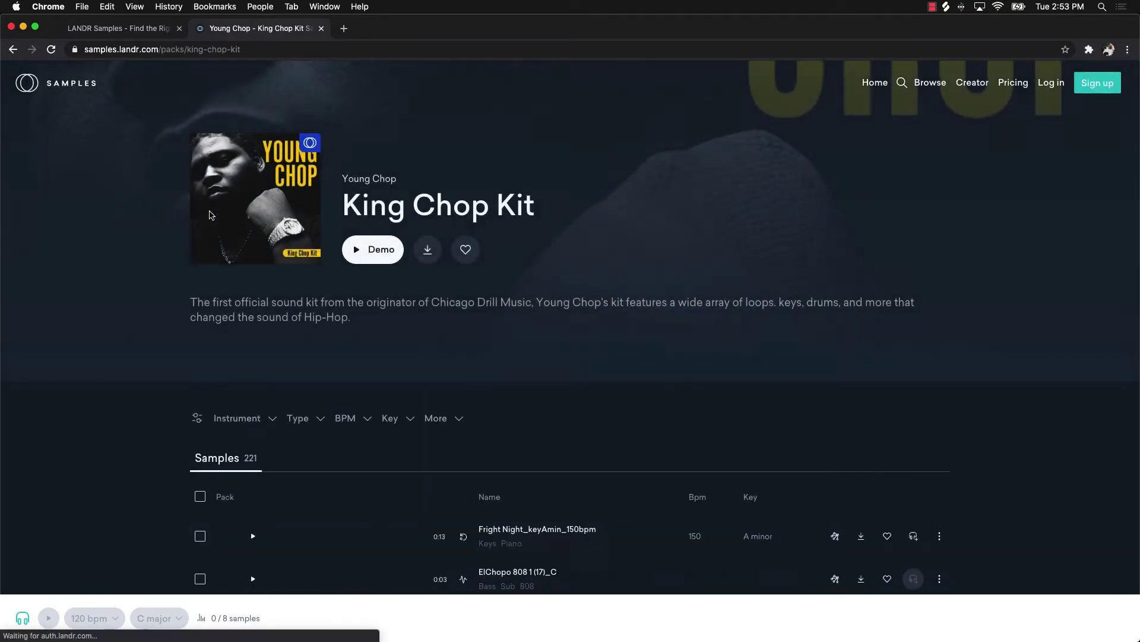
Play and then stop the King Chop Kit pack's demo audio
{"action": "left_click", "coordinate": [384, 254]}
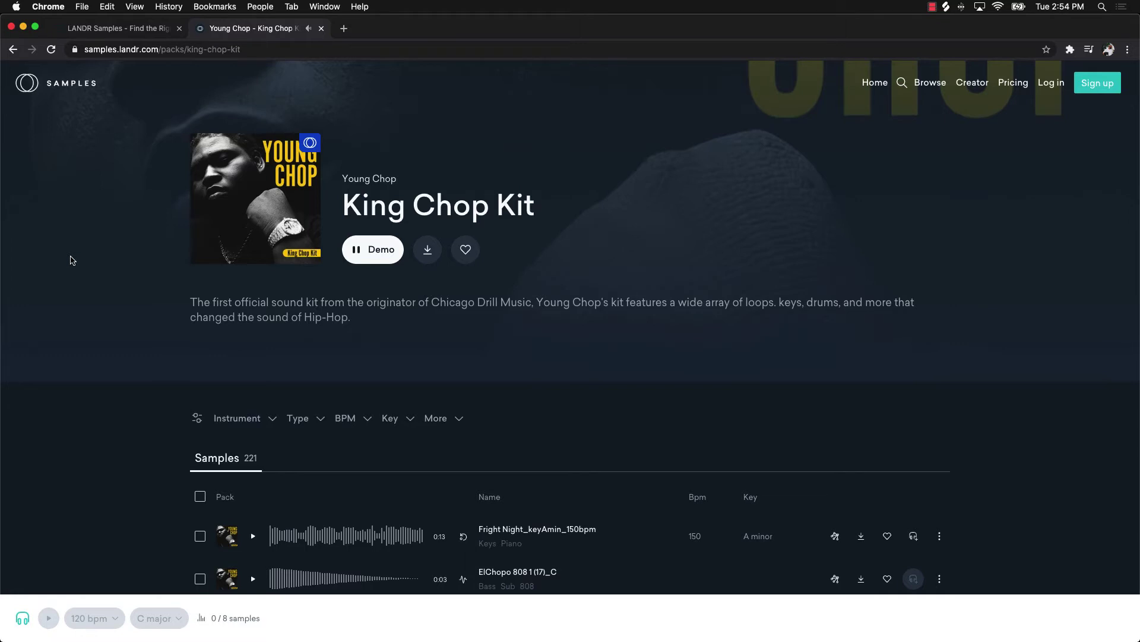
{"action": "left_click", "coordinate": [350, 249]}
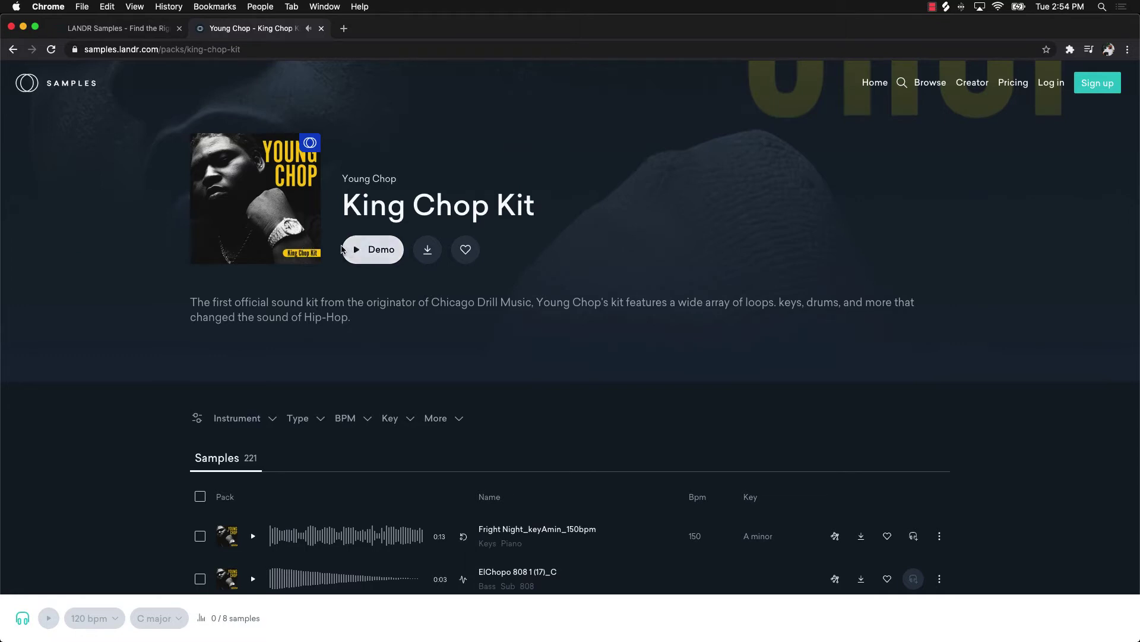
{"action": "scroll", "coordinate": [196, 269], "scroll_direction": "down", "scroll_amount": 5}
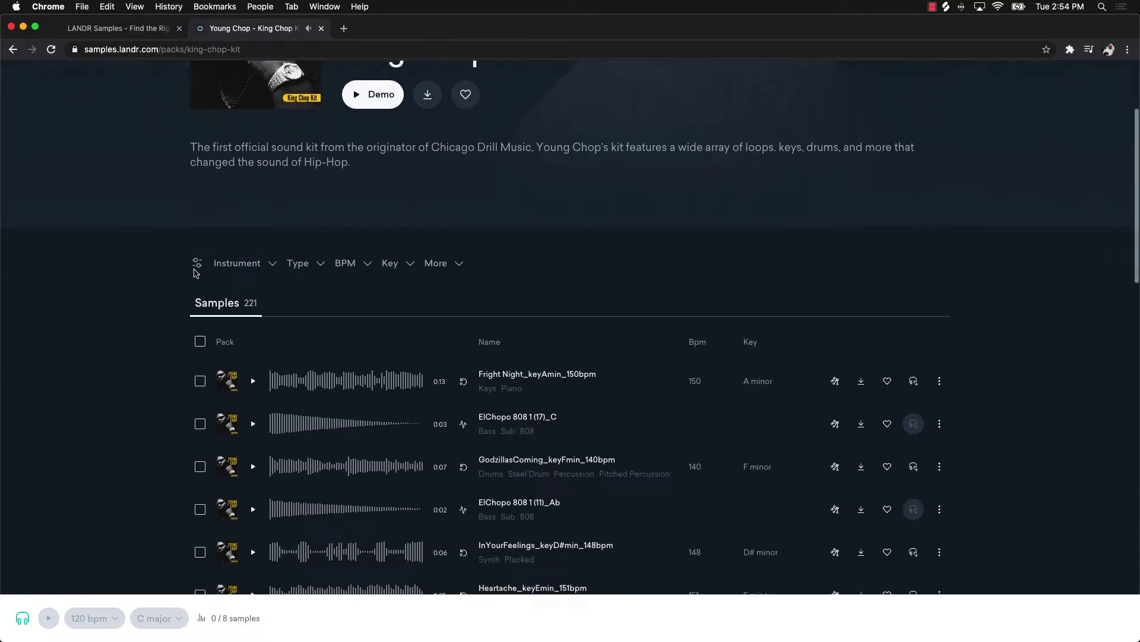
{"action": "scroll", "coordinate": [190, 275], "scroll_direction": "down", "scroll_amount": 20}
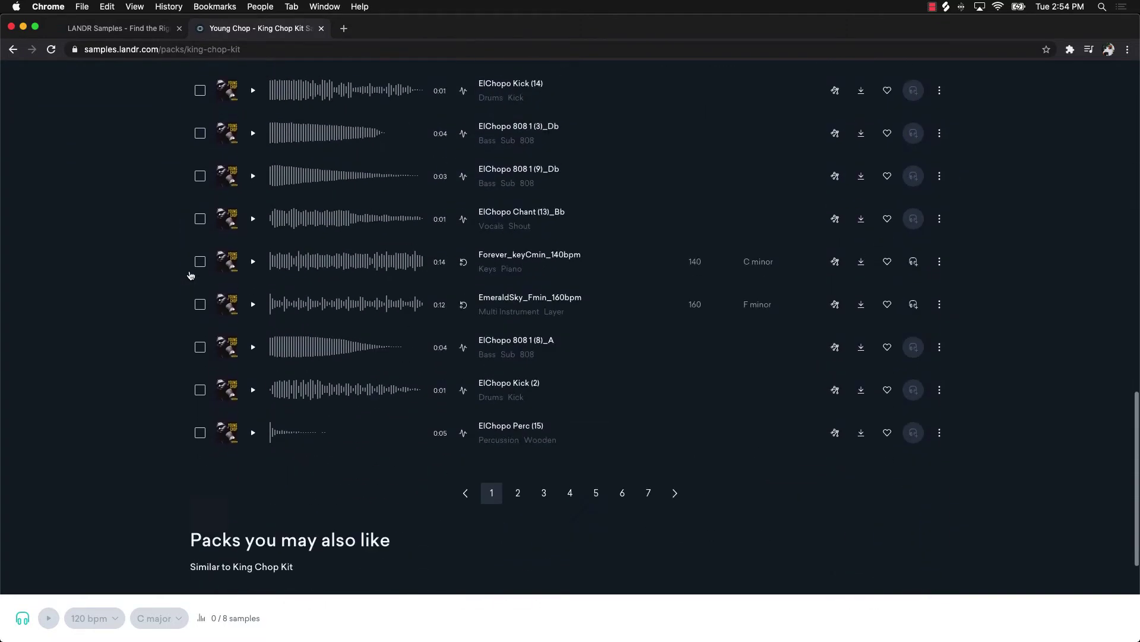
Jump to page 5 of the pack's sample list and scroll back up to the header
{"action": "scroll", "coordinate": [416, 112], "scroll_direction": "up", "scroll_amount": 11}
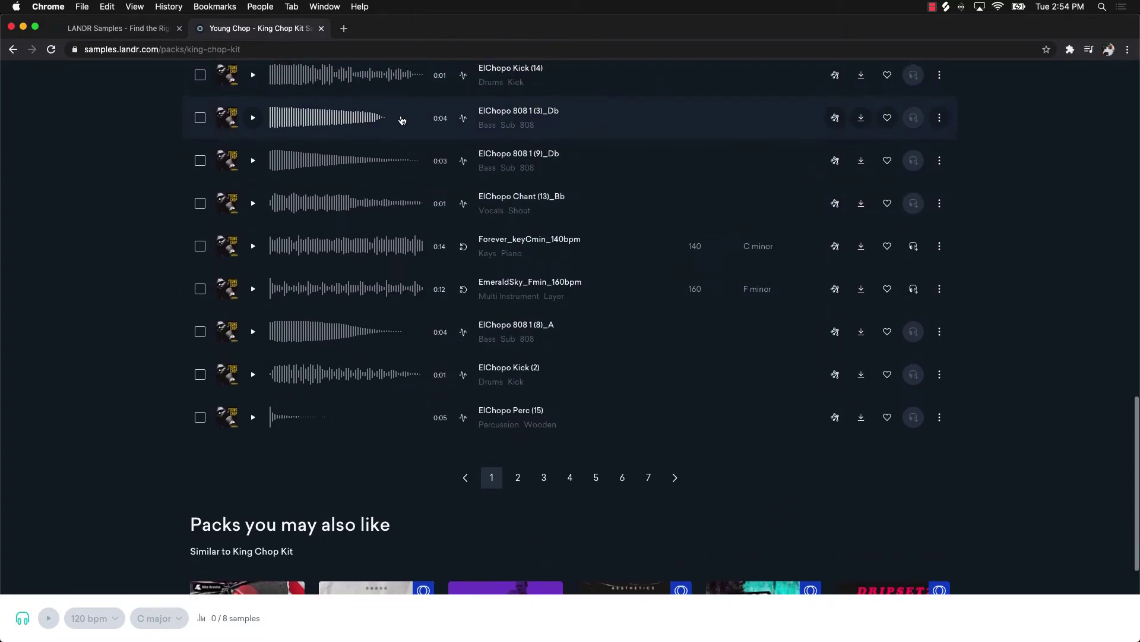
{"action": "scroll", "coordinate": [397, 123], "scroll_direction": "up", "scroll_amount": 8}
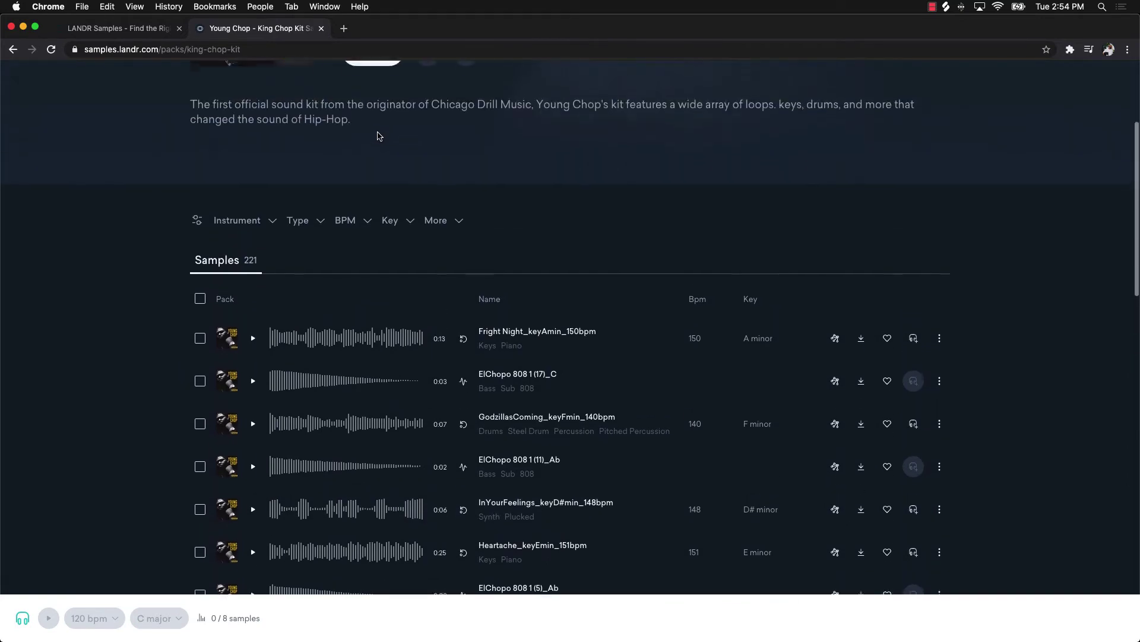
{"action": "scroll", "coordinate": [471, 221], "scroll_direction": "down", "scroll_amount": 20}
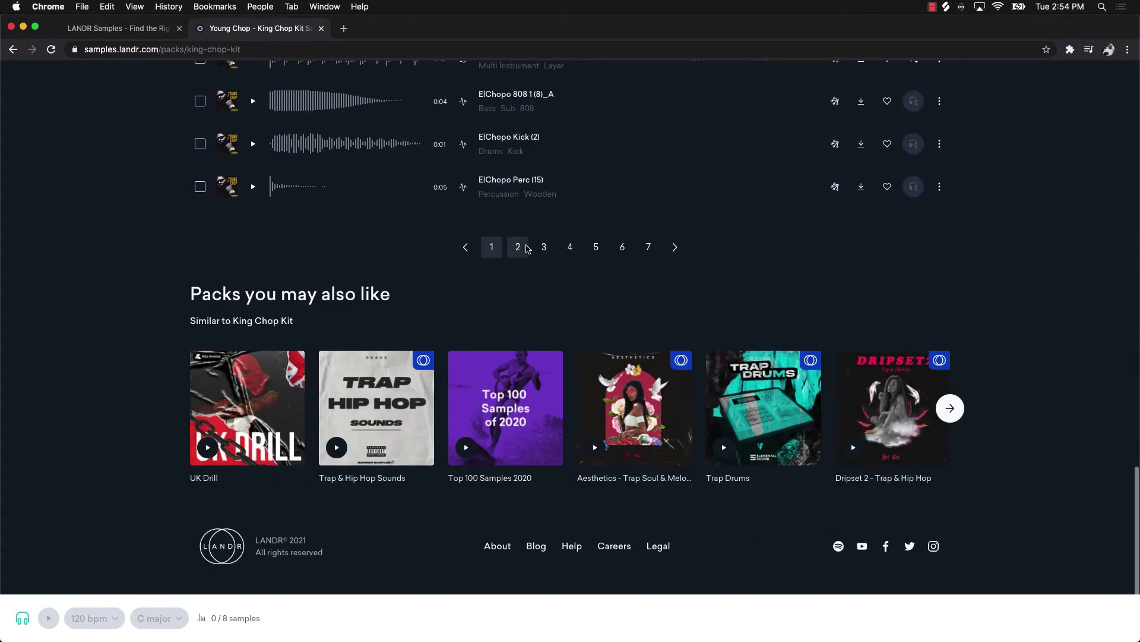
{"action": "left_click", "coordinate": [596, 247]}
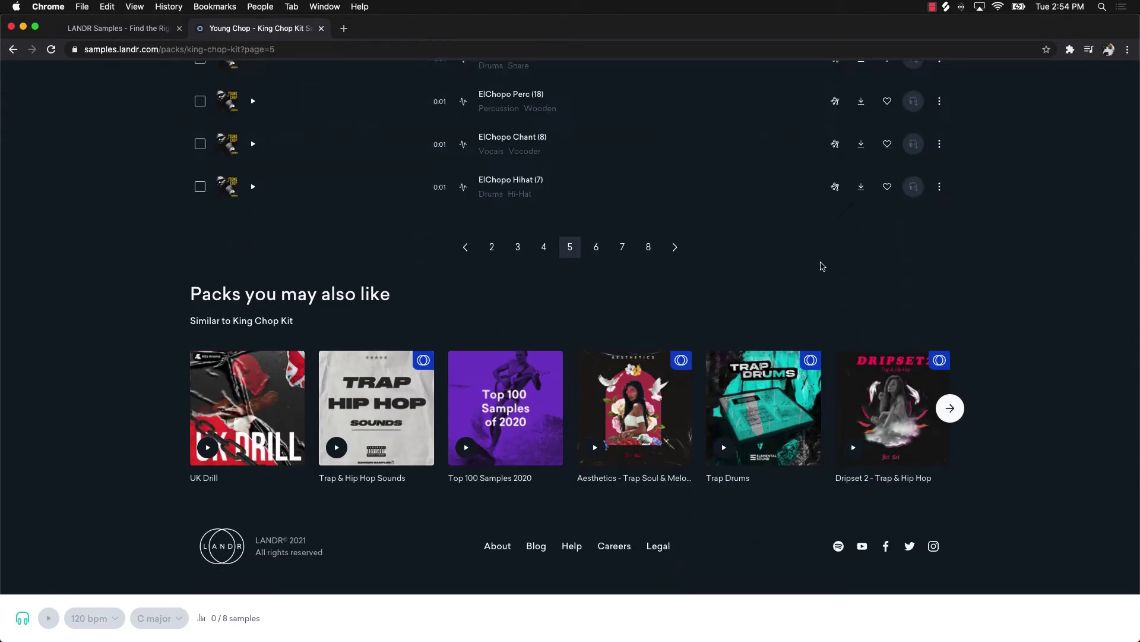
{"action": "scroll", "coordinate": [792, 265], "scroll_direction": "up", "scroll_amount": 10}
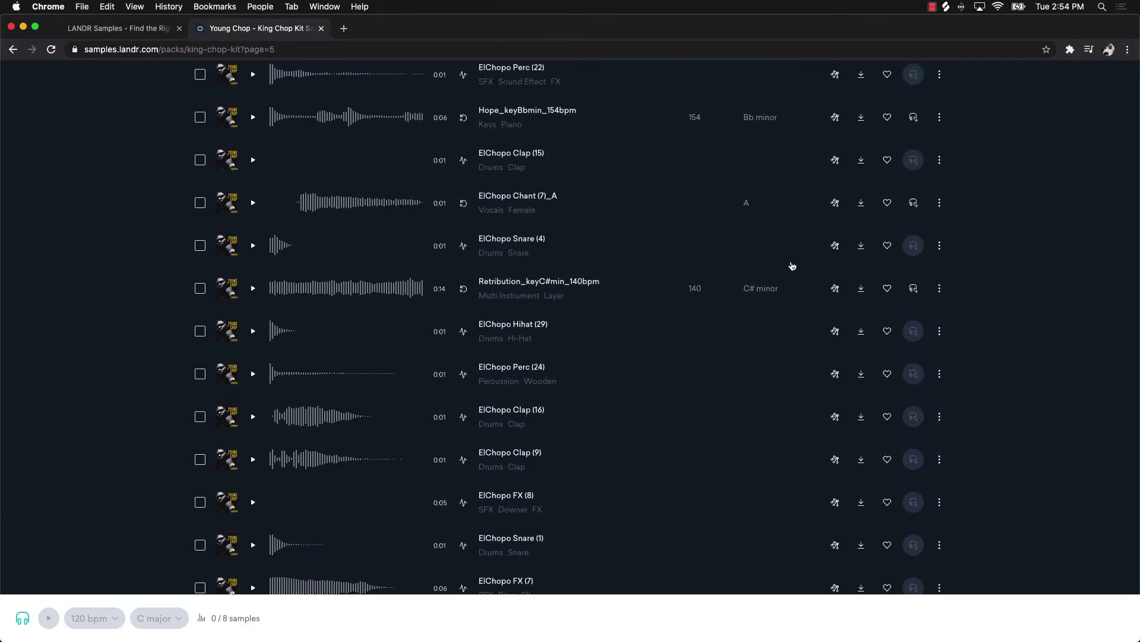
{"action": "scroll", "coordinate": [792, 266], "scroll_direction": "up", "scroll_amount": 3}
{"action": "scroll", "coordinate": [792, 266], "scroll_direction": "up", "scroll_amount": 2}
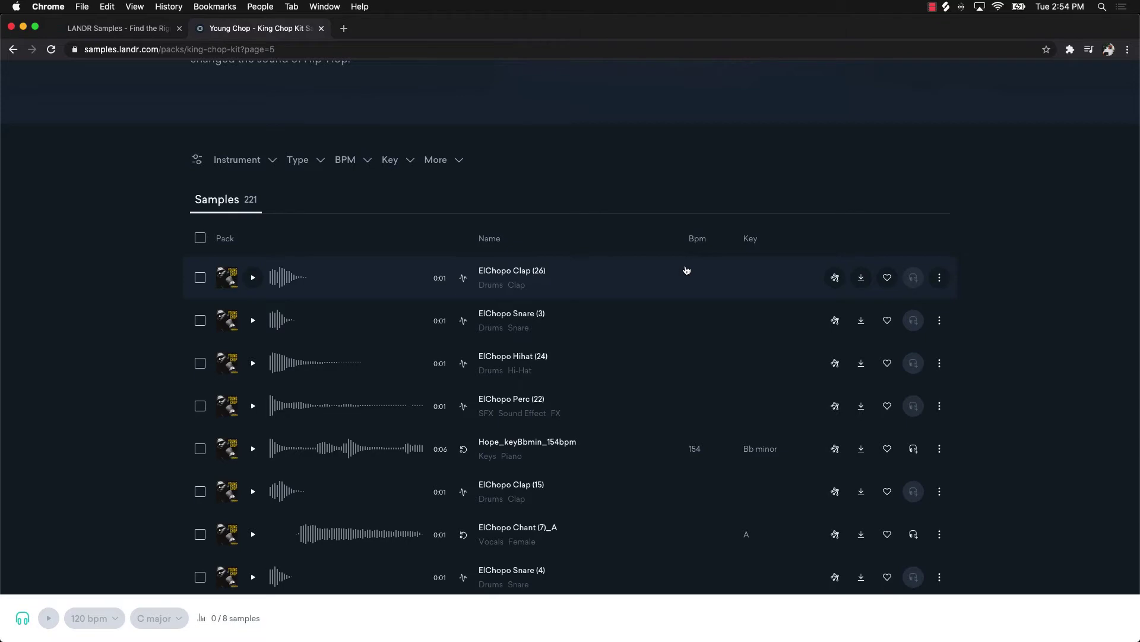
{"action": "scroll", "coordinate": [687, 270], "scroll_direction": "up", "scroll_amount": 5}
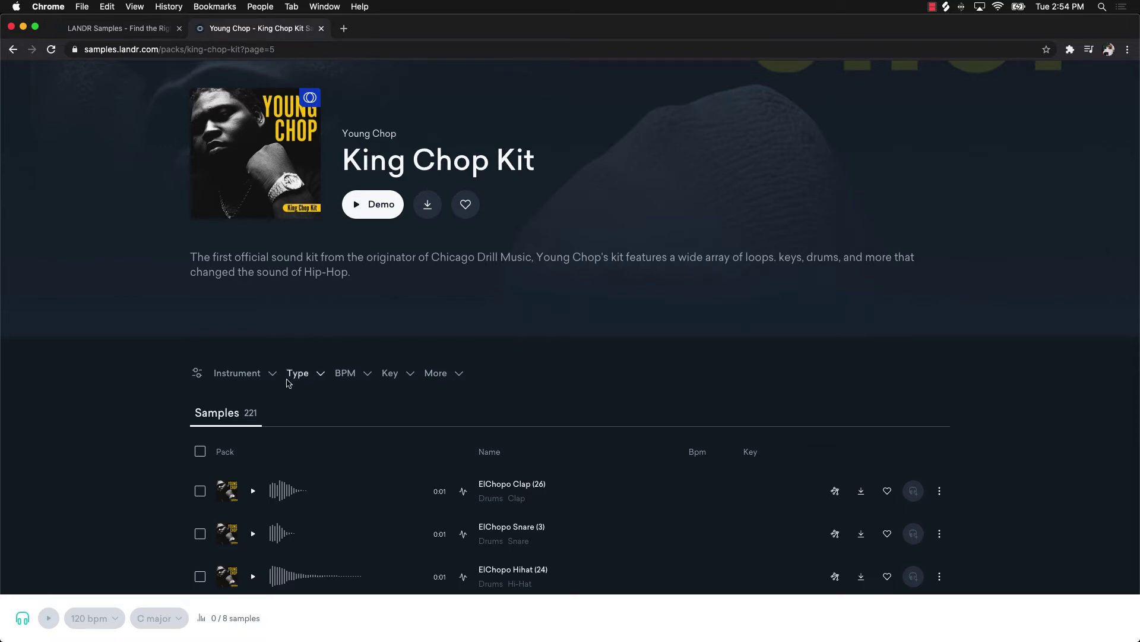
Filter the King Chop Kit list by the Keys instrument, leaving 11 samples
{"action": "left_click", "coordinate": [266, 379]}
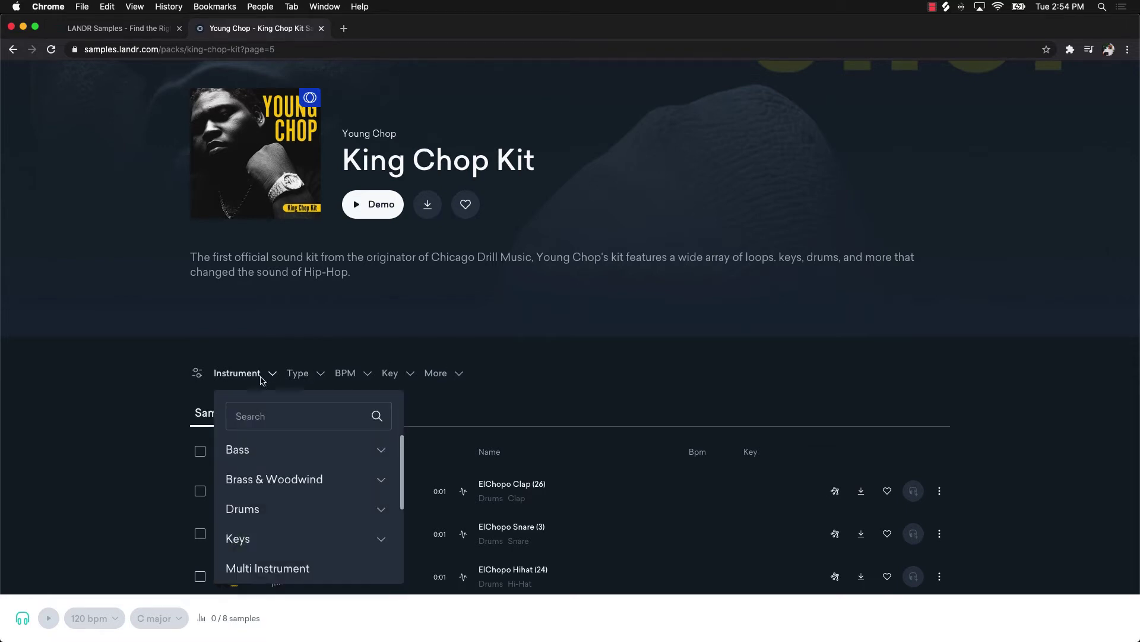
{"action": "scroll", "coordinate": [262, 430], "scroll_direction": "down", "scroll_amount": 3}
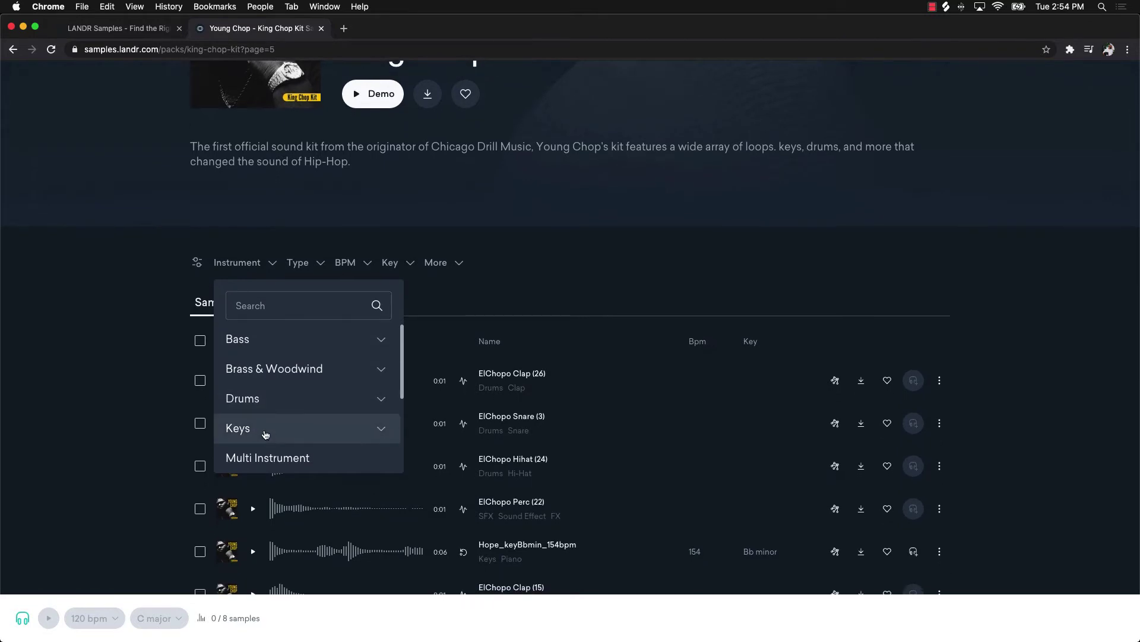
{"action": "left_click", "coordinate": [266, 434]}
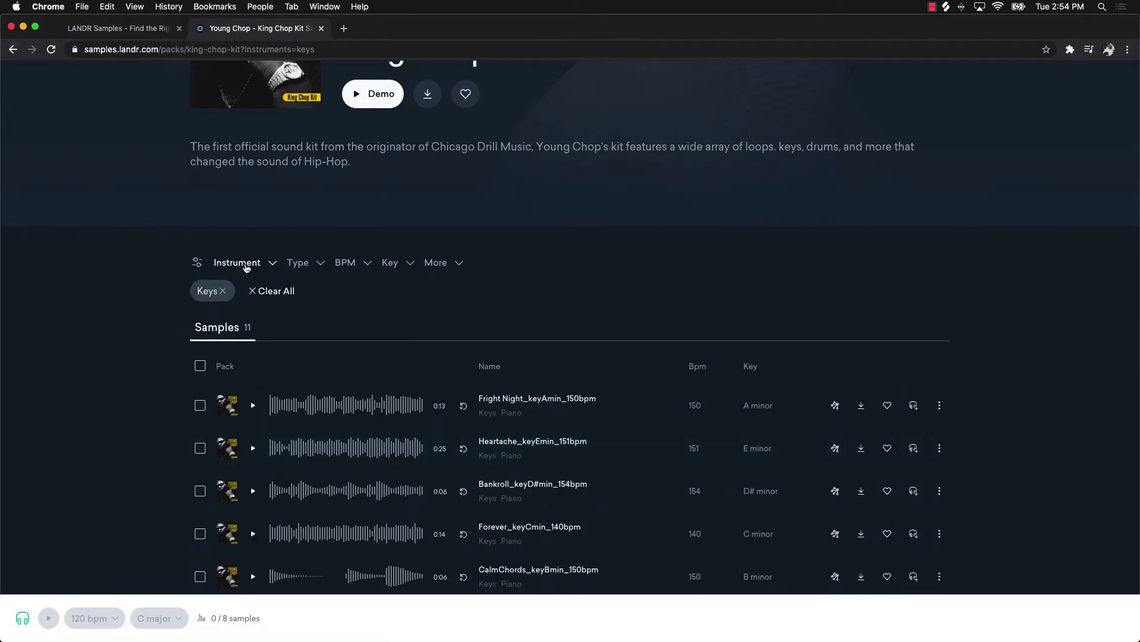
{"action": "scroll", "coordinate": [173, 382], "scroll_direction": "down", "scroll_amount": 4}
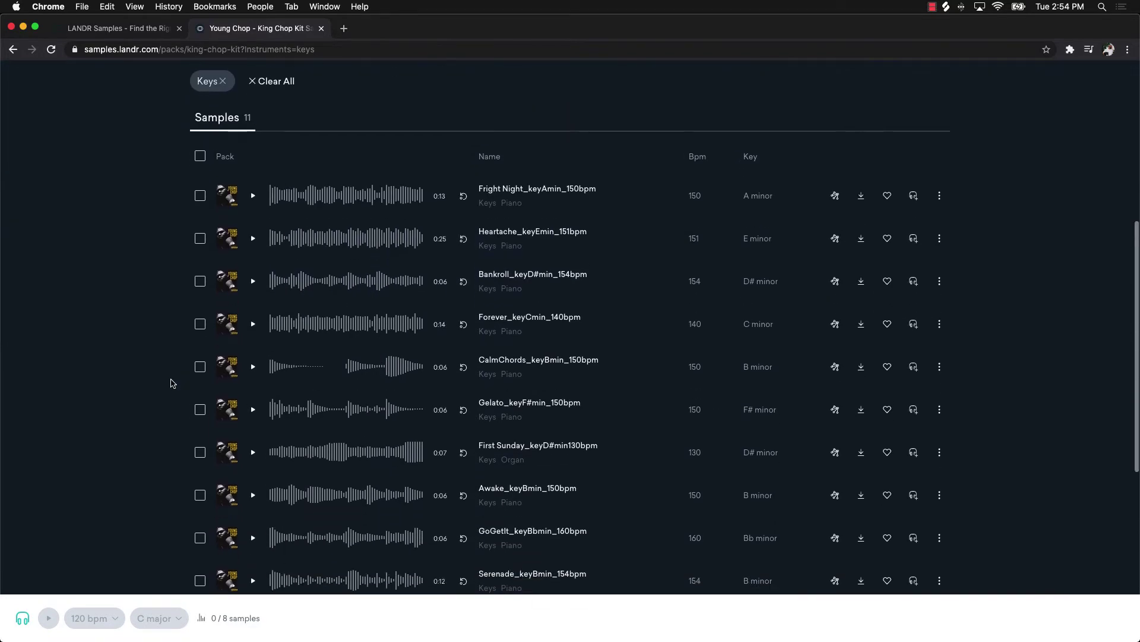
{"action": "scroll", "coordinate": [172, 383], "scroll_direction": "down", "scroll_amount": 7}
Preview the Fright Night_keyAmin_150bpm keys loop at the top of the list
{"action": "scroll", "coordinate": [172, 383], "scroll_direction": "up", "scroll_amount": 6}
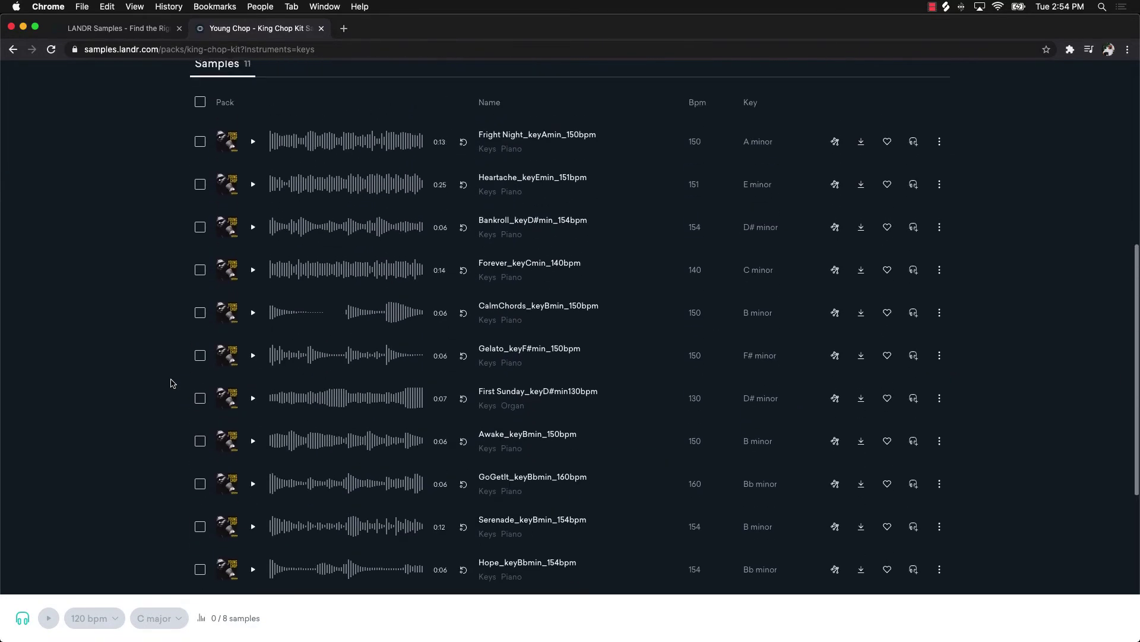
{"action": "scroll", "coordinate": [172, 382], "scroll_direction": "up", "scroll_amount": 5}
{"action": "scroll", "coordinate": [172, 383], "scroll_direction": "down", "scroll_amount": 6}
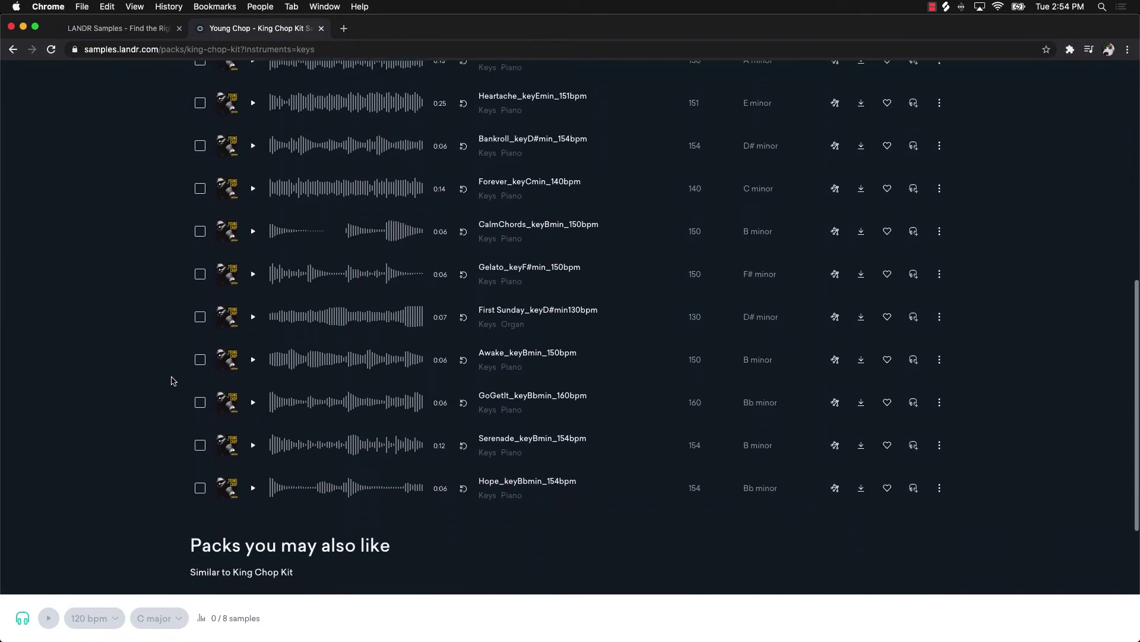
{"action": "scroll", "coordinate": [172, 381], "scroll_direction": "up", "scroll_amount": 7}
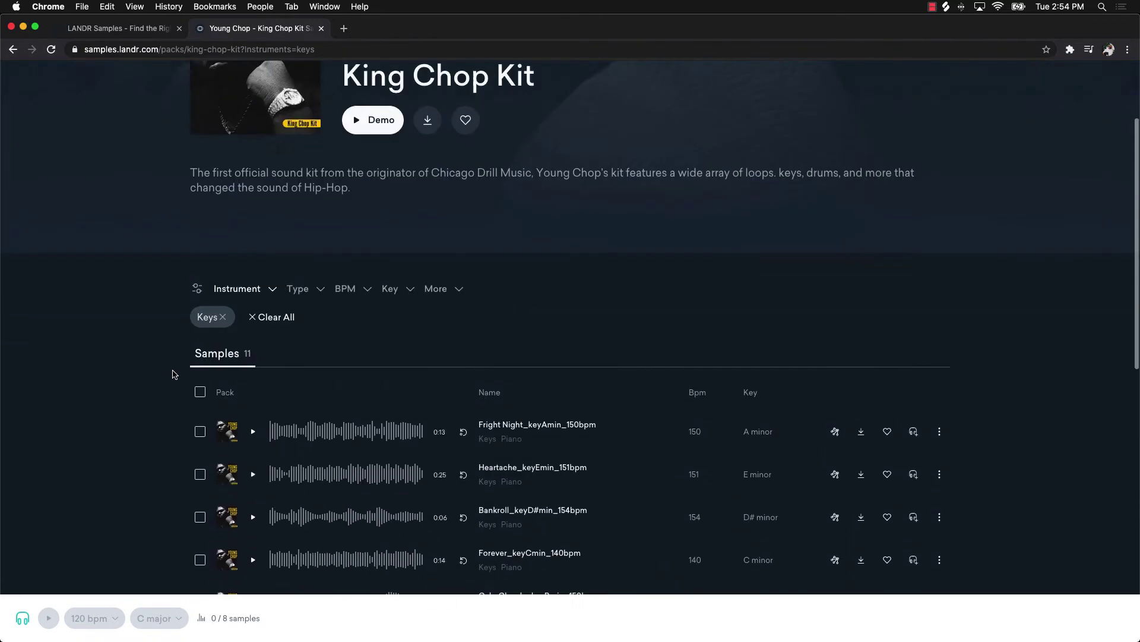
{"action": "scroll", "coordinate": [178, 371], "scroll_direction": "down", "scroll_amount": 2}
{"action": "left_click", "coordinate": [253, 351]}
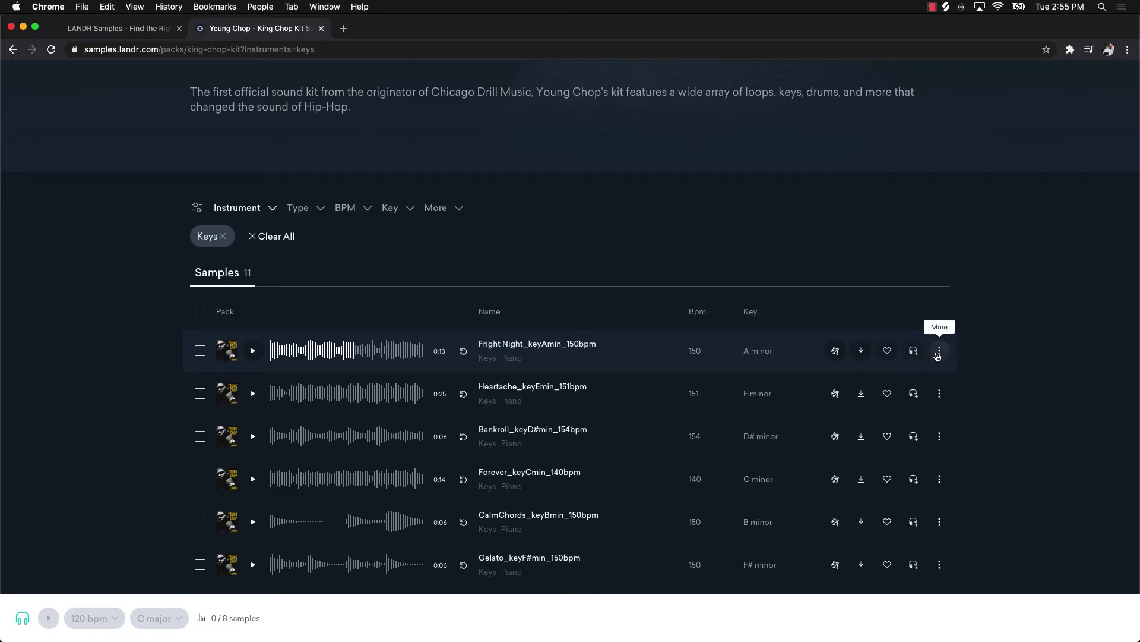
Add Fright Night_keyAmin_150bpm to the Creator, which takes on 150 bpm and A minor
{"action": "left_click", "coordinate": [915, 352]}
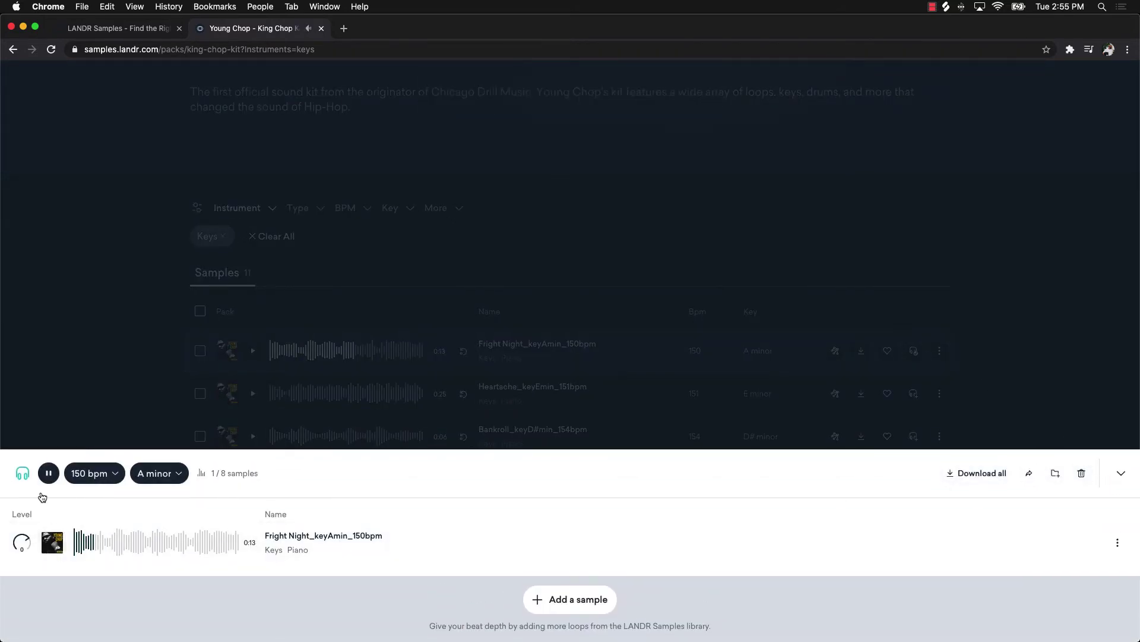
Change the Creator tempo from 150 to 140 bpm and audition the re-stretched Fright Night loop
{"action": "left_click", "coordinate": [49, 473]}
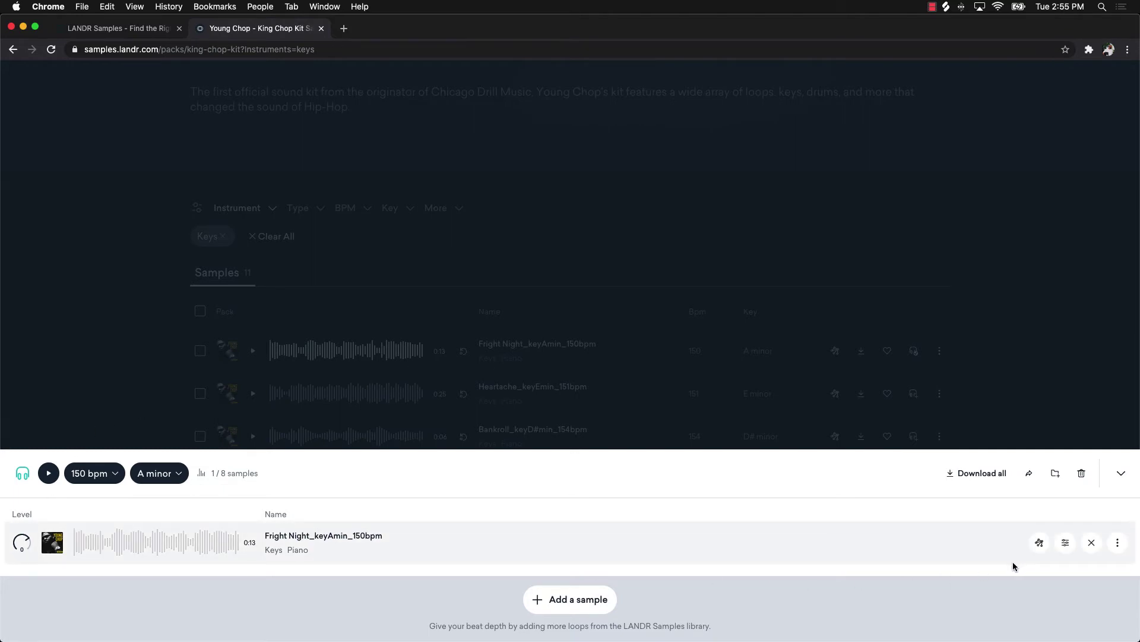
{"action": "left_click", "coordinate": [113, 480]}
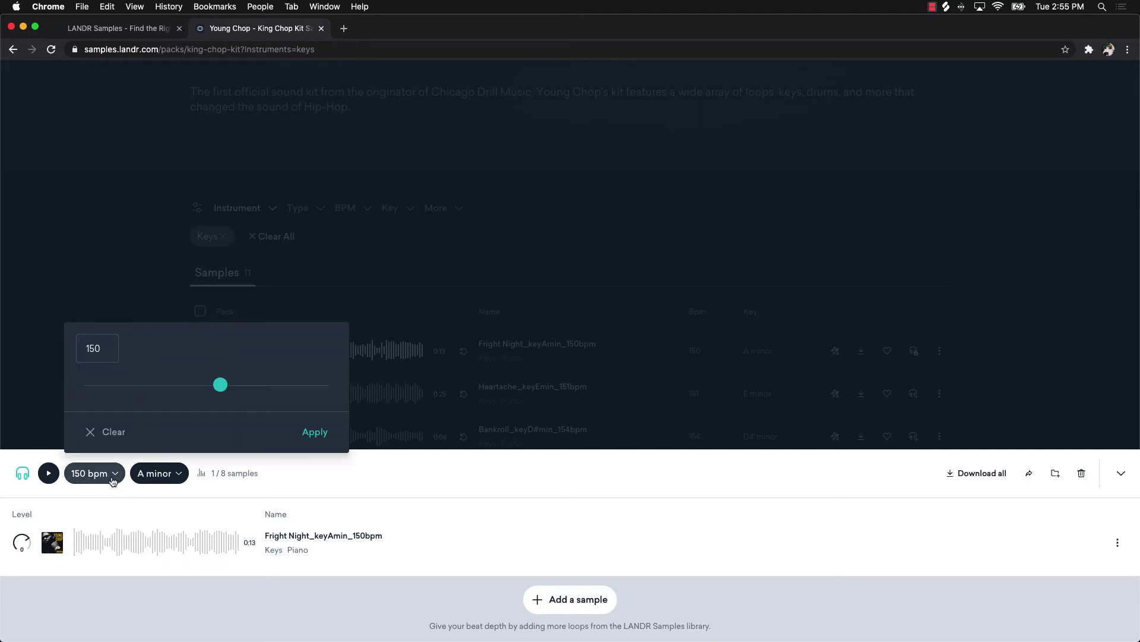
{"action": "left_click_drag", "start_coordinate": [218, 390], "coordinate": [205, 393]}
{"action": "left_click", "coordinate": [315, 432]}
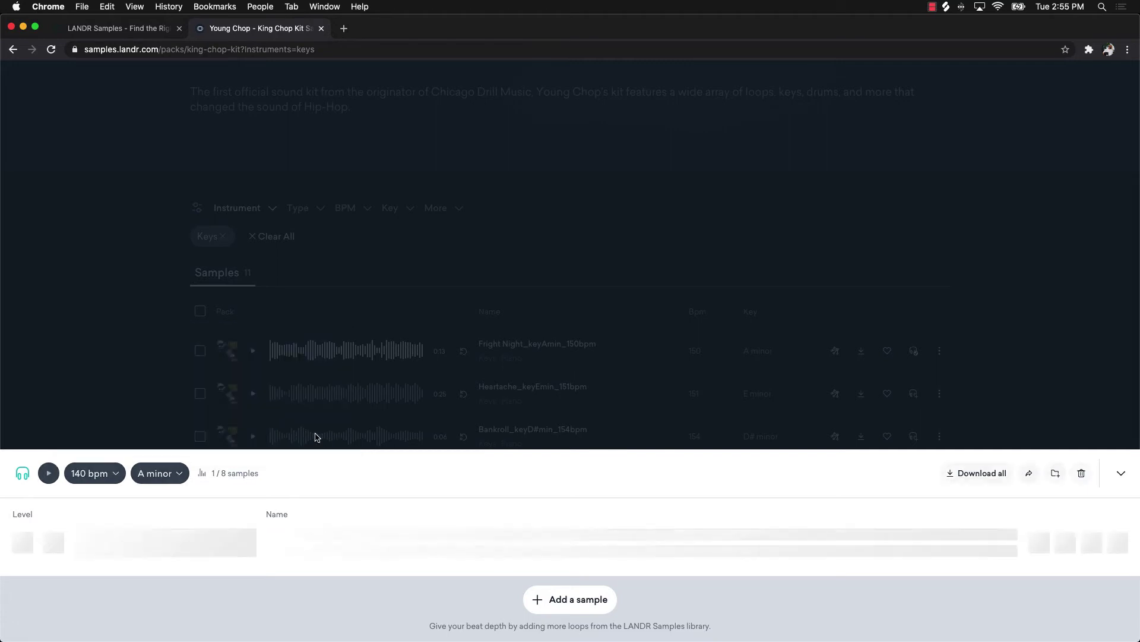
{"action": "left_click", "coordinate": [48, 473]}
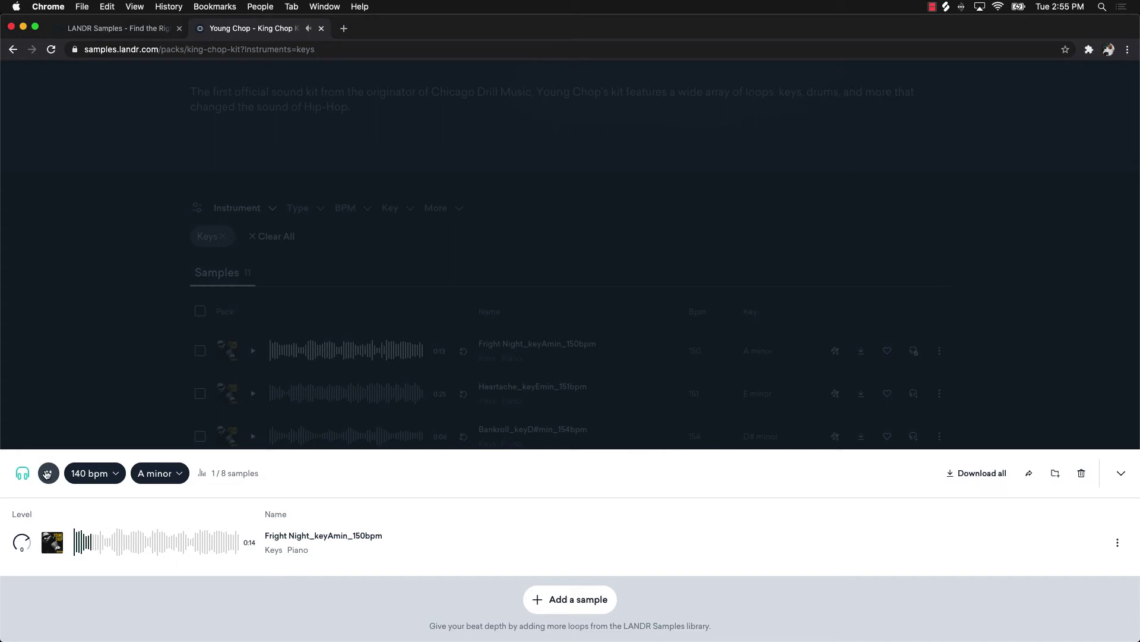
{"action": "left_click", "coordinate": [47, 474]}
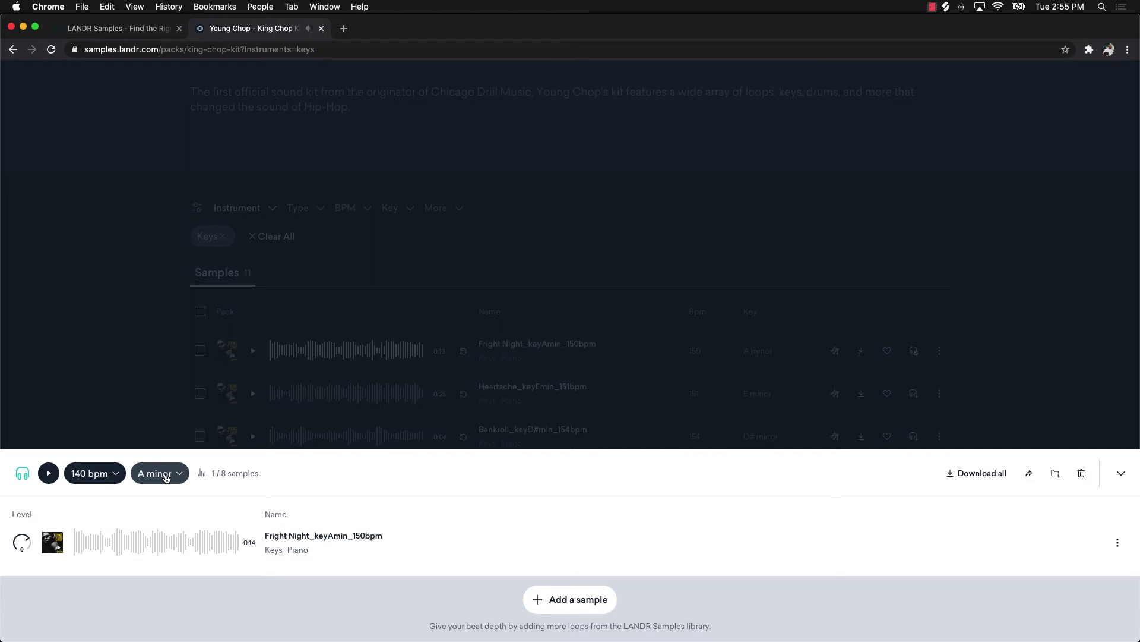
Transpose the Creator from A minor to D minor, audition it, then collapse the Creator panel
{"action": "left_click", "coordinate": [167, 479]}
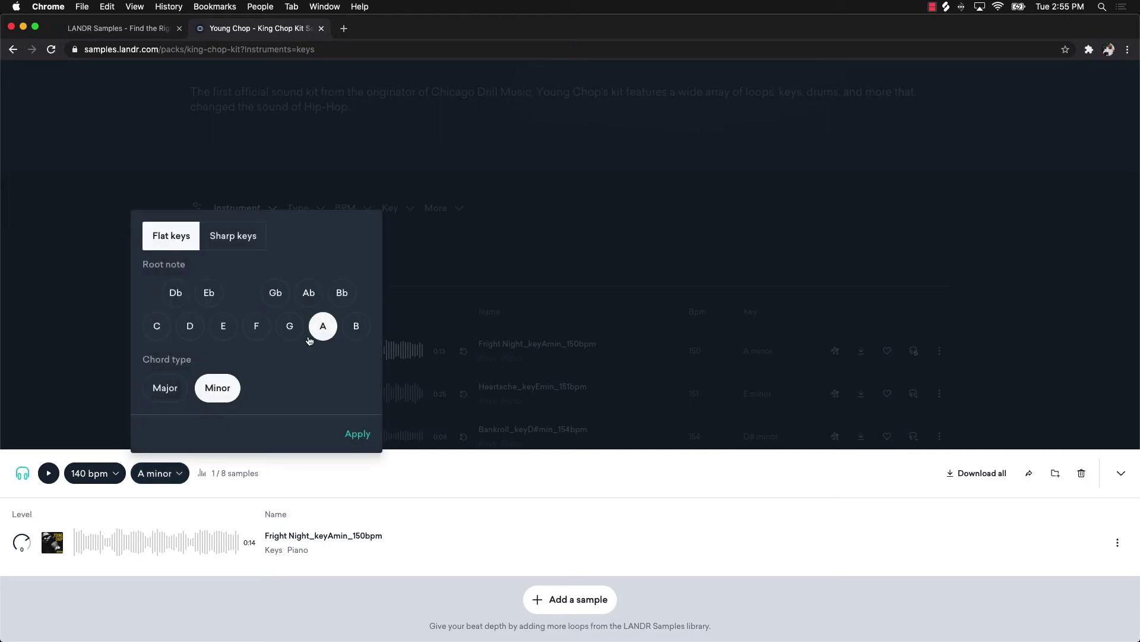
{"action": "left_click", "coordinate": [189, 331]}
{"action": "left_click", "coordinate": [357, 434]}
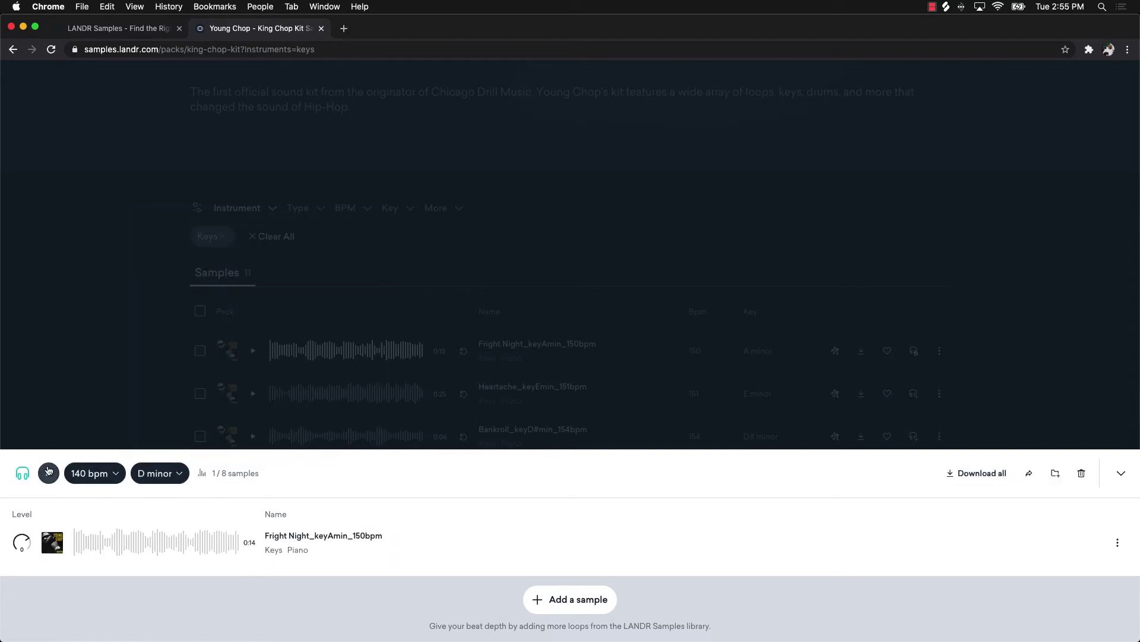
{"action": "left_click", "coordinate": [49, 471]}
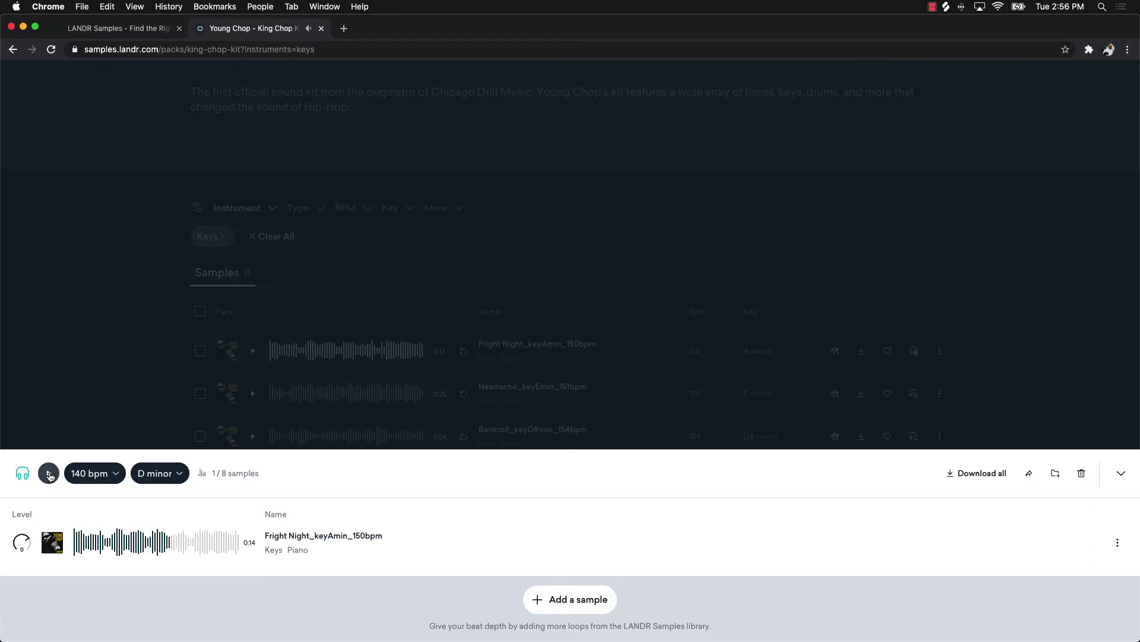
{"action": "left_click", "coordinate": [50, 475]}
{"action": "left_click", "coordinate": [107, 359]}
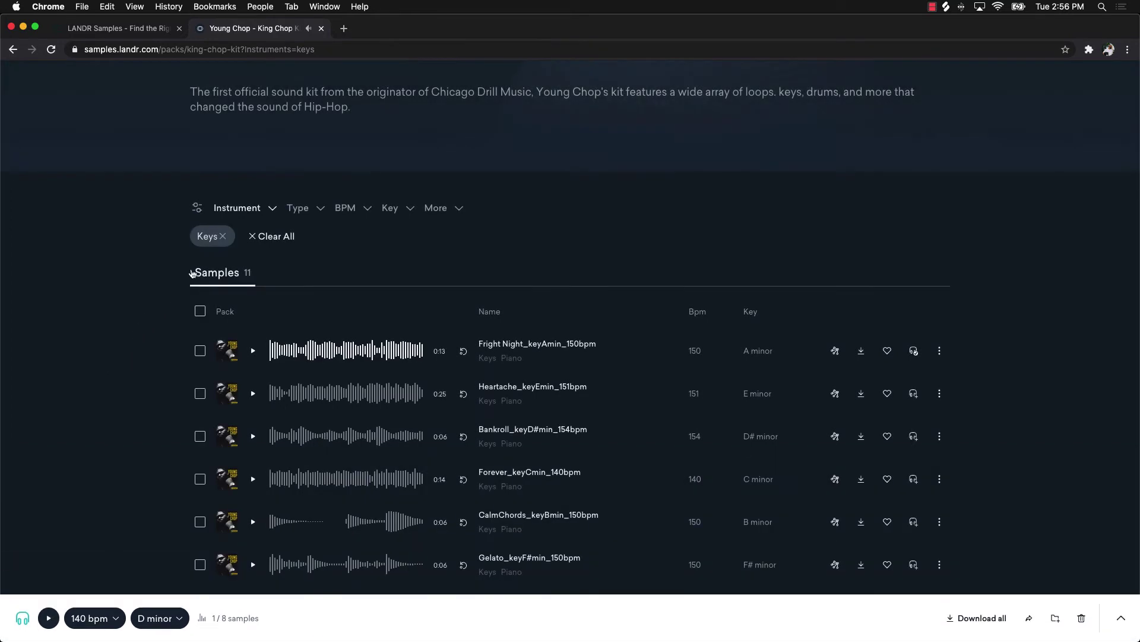
Replace the Keys filter with Vocals to list the pack's 15 vocal samples
{"action": "left_click", "coordinate": [224, 237]}
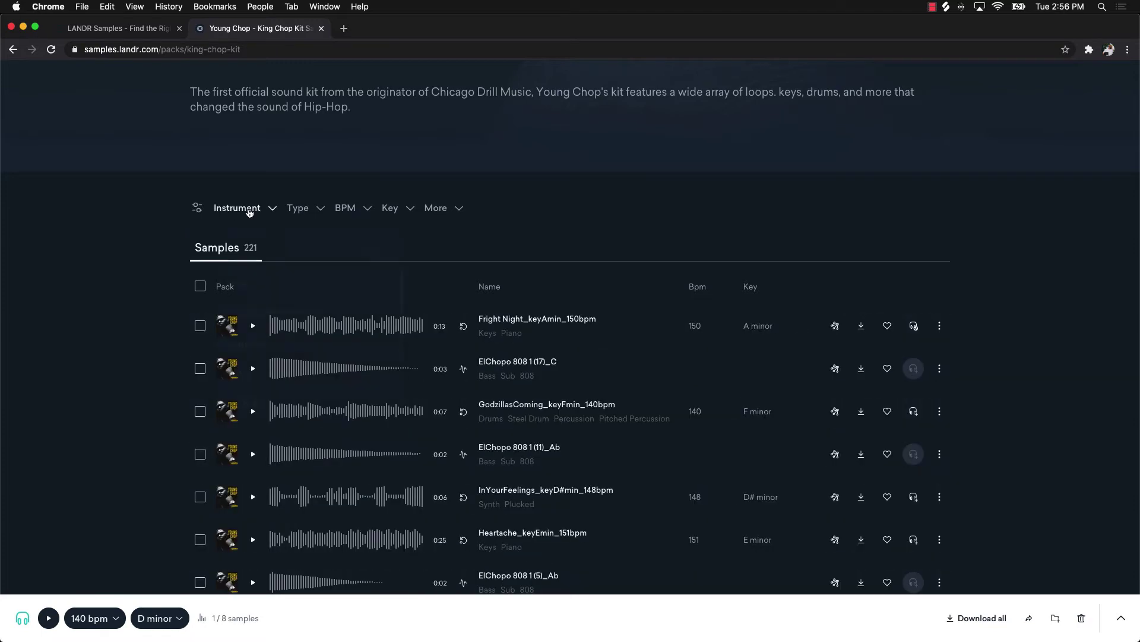
{"action": "left_click", "coordinate": [250, 212]}
{"action": "scroll", "coordinate": [276, 348], "scroll_direction": "down", "scroll_amount": 5}
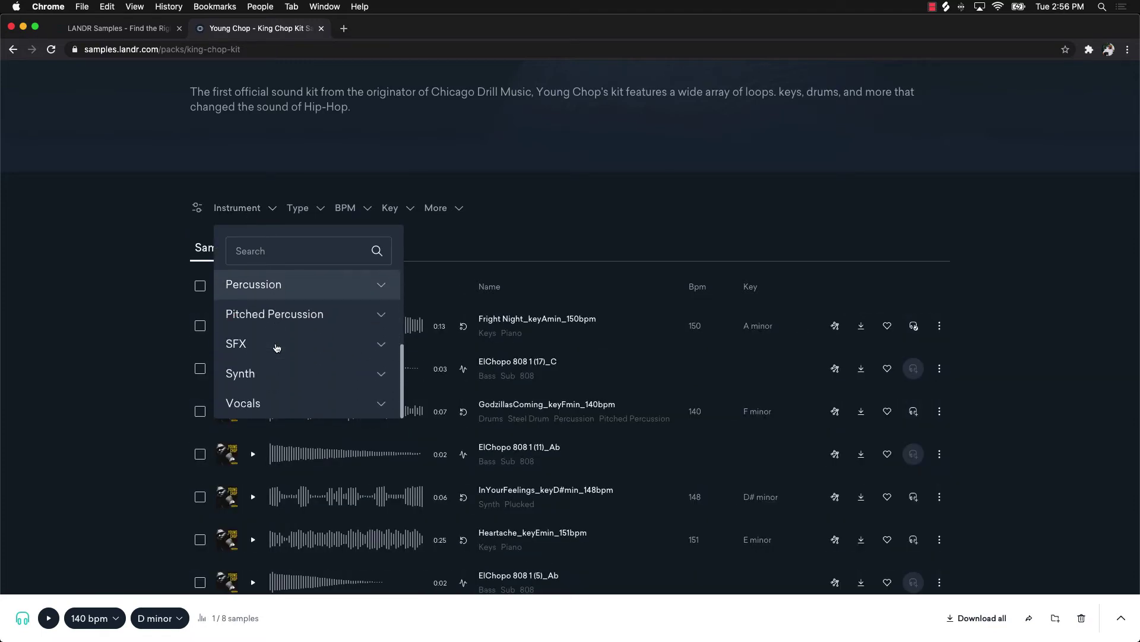
{"action": "left_click", "coordinate": [323, 406]}
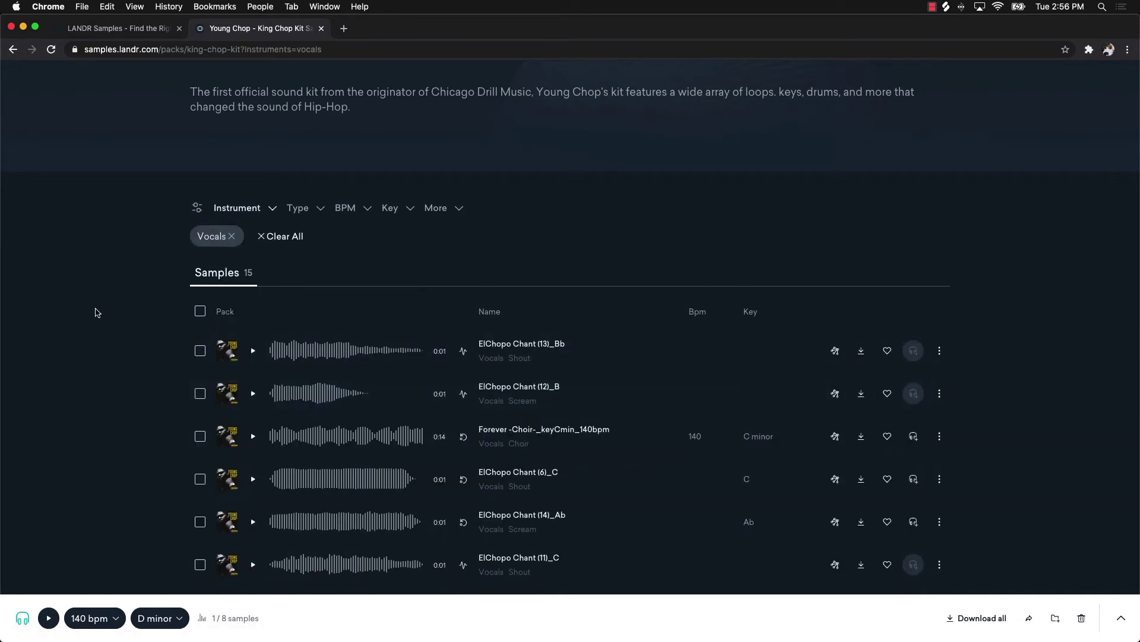
{"action": "scroll", "coordinate": [97, 312], "scroll_direction": "down", "scroll_amount": 3}
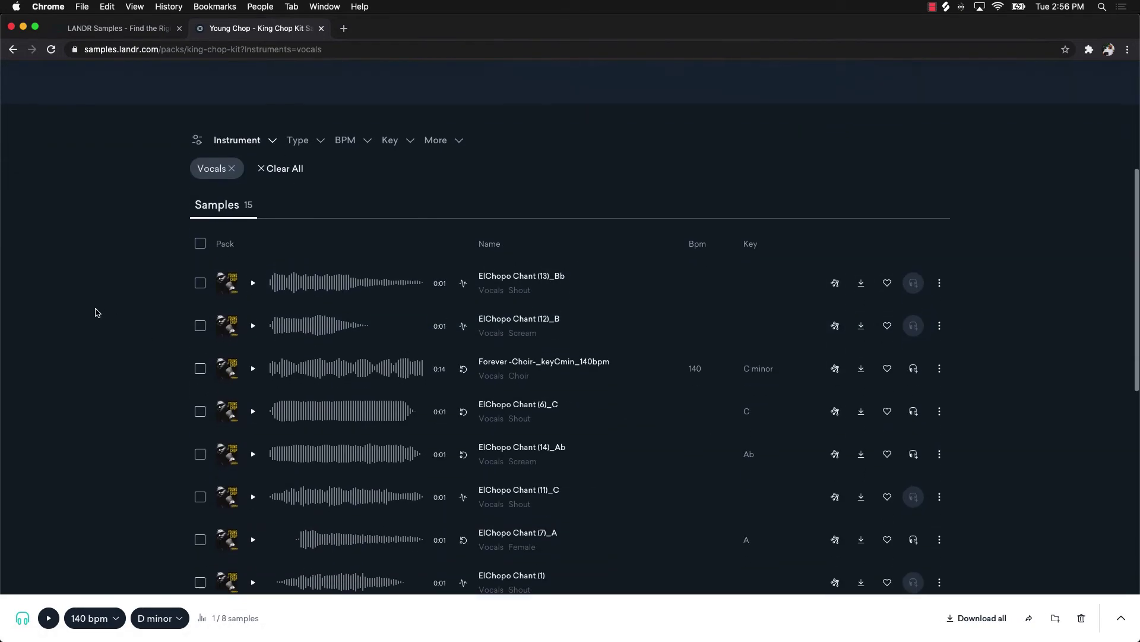
Preview ElChopo Chant (13)_Bb, (6)_C, (14)_Ab, (4) and (2), dismissing the sign-up prompt
{"action": "left_click", "coordinate": [243, 273]}
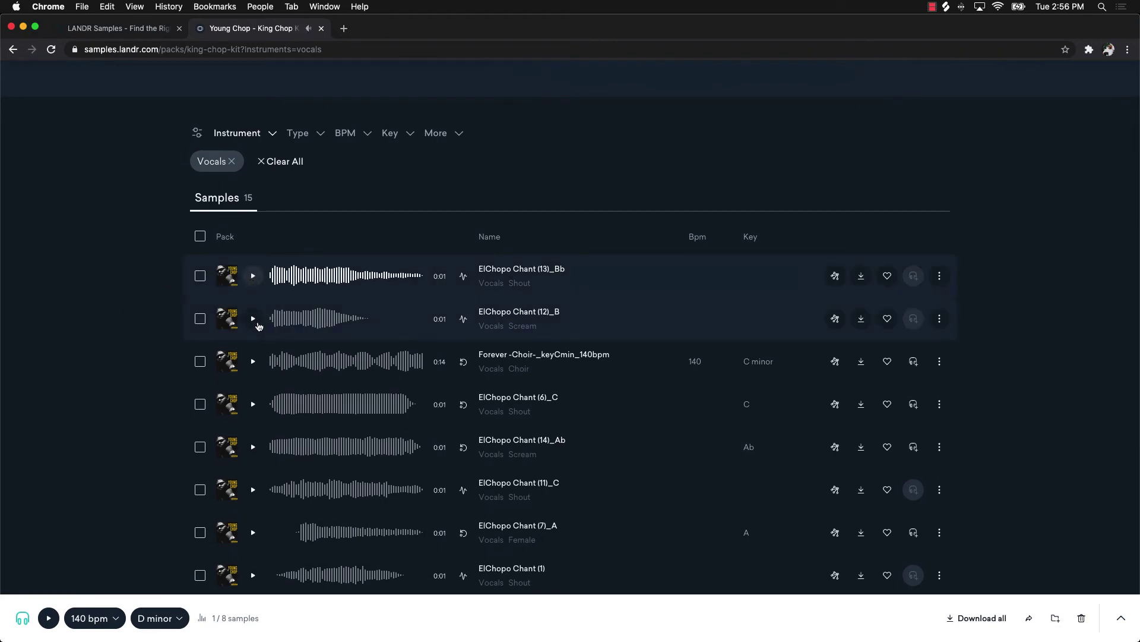
{"action": "left_click", "coordinate": [250, 405]}
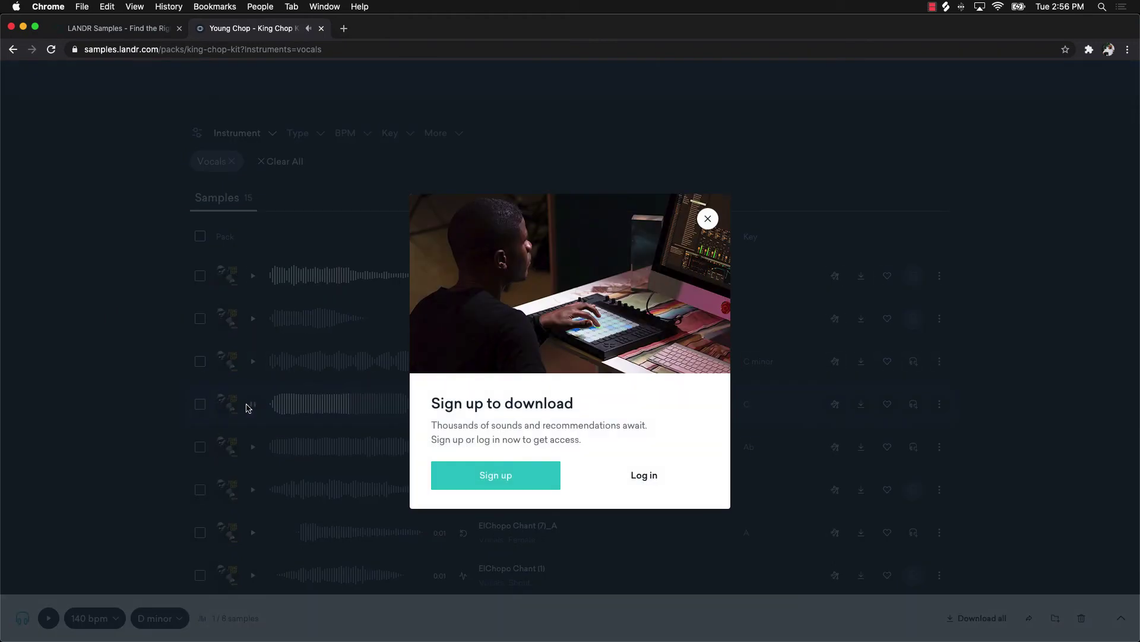
{"action": "left_click", "coordinate": [708, 218]}
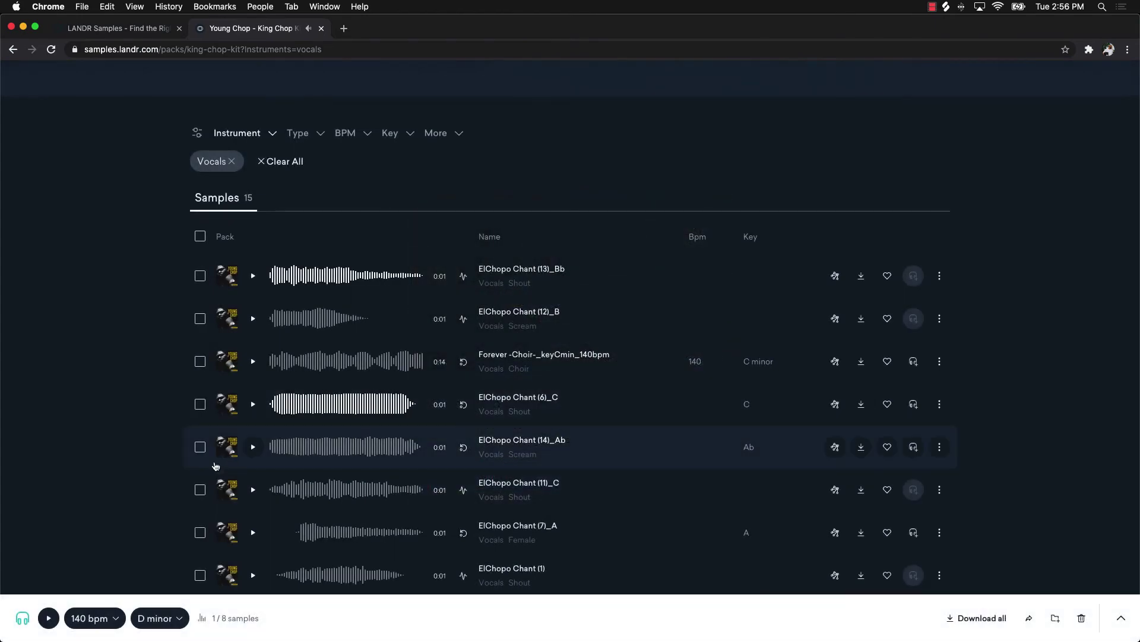
{"action": "left_click", "coordinate": [252, 447]}
{"action": "scroll", "coordinate": [253, 447], "scroll_direction": "down", "scroll_amount": 5}
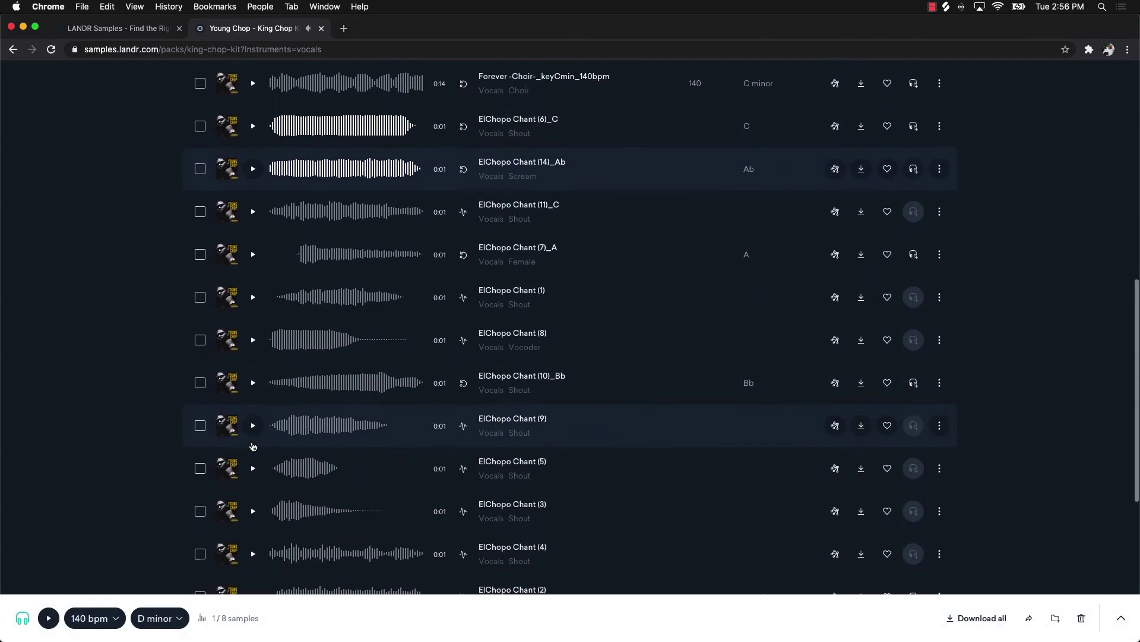
{"action": "scroll", "coordinate": [252, 447], "scroll_direction": "down", "scroll_amount": 5}
{"action": "left_click", "coordinate": [254, 275]}
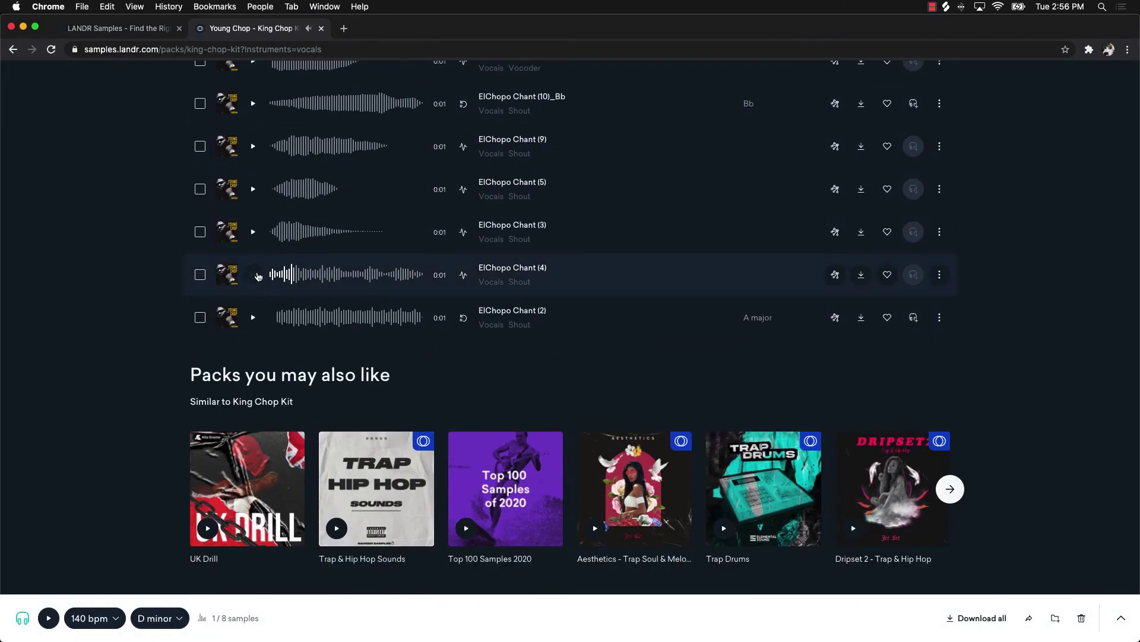
{"action": "left_click", "coordinate": [253, 317]}
{"action": "scroll", "coordinate": [254, 318], "scroll_direction": "up", "scroll_amount": 1}
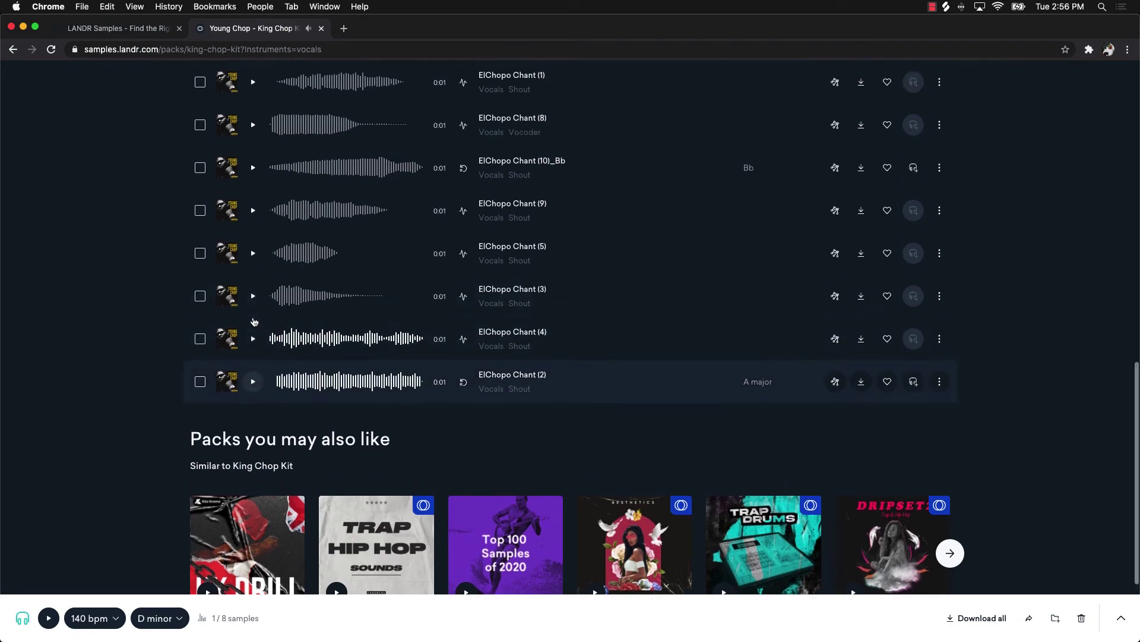
{"action": "scroll", "coordinate": [254, 322], "scroll_direction": "up", "scroll_amount": 2}
Play ElChopo Chant (10)_Bb after closing another sign-up prompt
{"action": "left_click", "coordinate": [255, 261]}
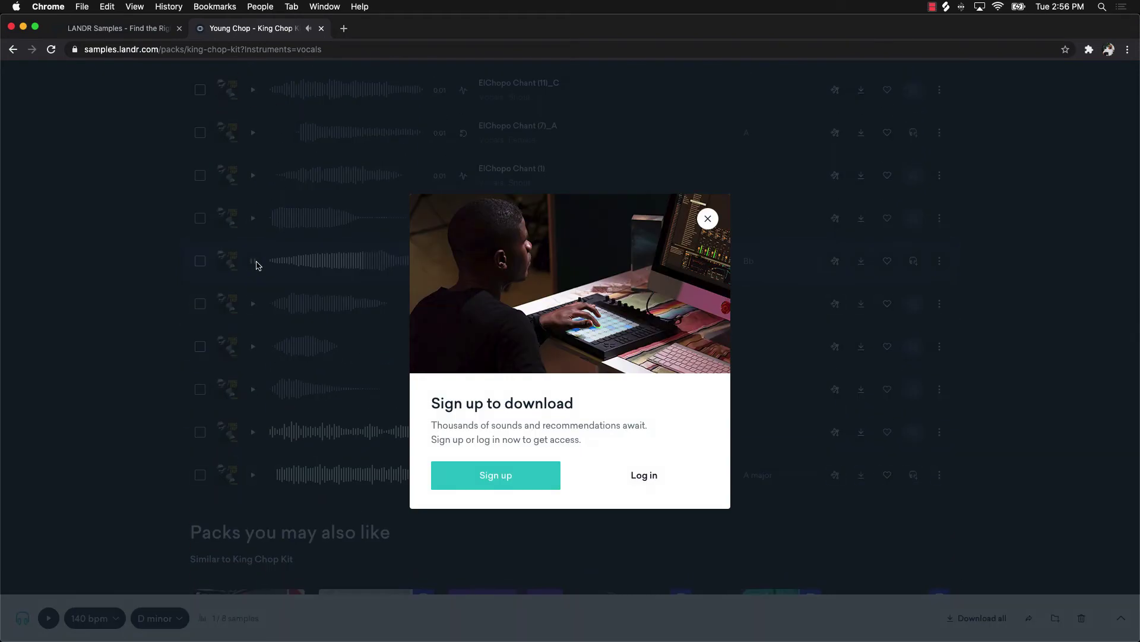
{"action": "left_click", "coordinate": [708, 219]}
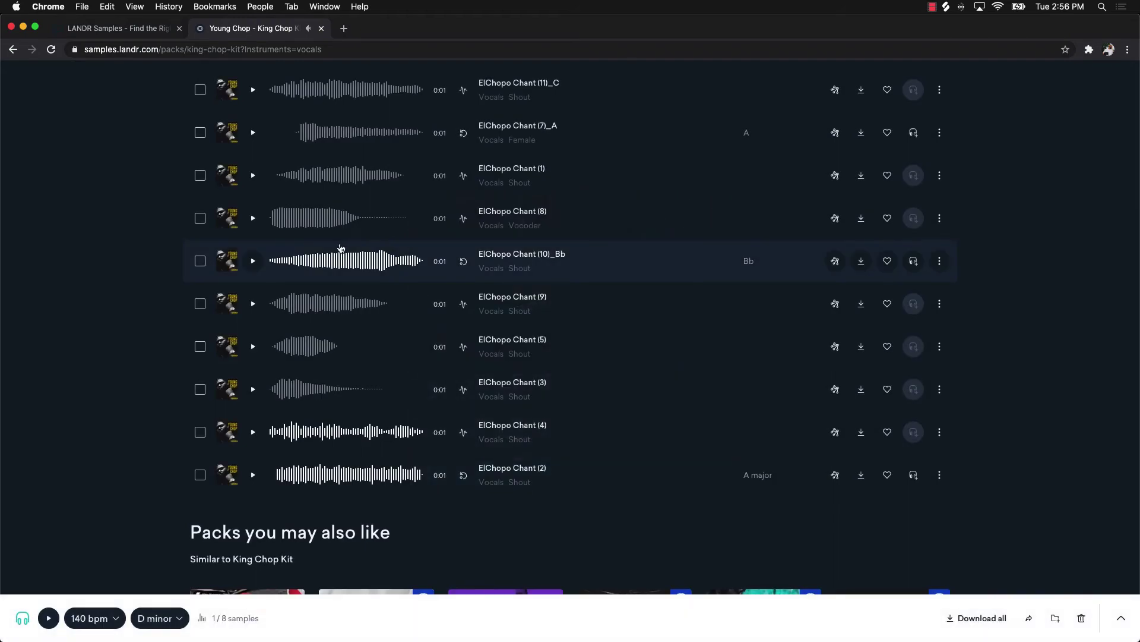
{"action": "left_click", "coordinate": [249, 264]}
{"action": "scroll", "coordinate": [752, 267], "scroll_direction": "up", "scroll_amount": 6}
{"action": "scroll", "coordinate": [764, 224], "scroll_direction": "down", "scroll_amount": 5}
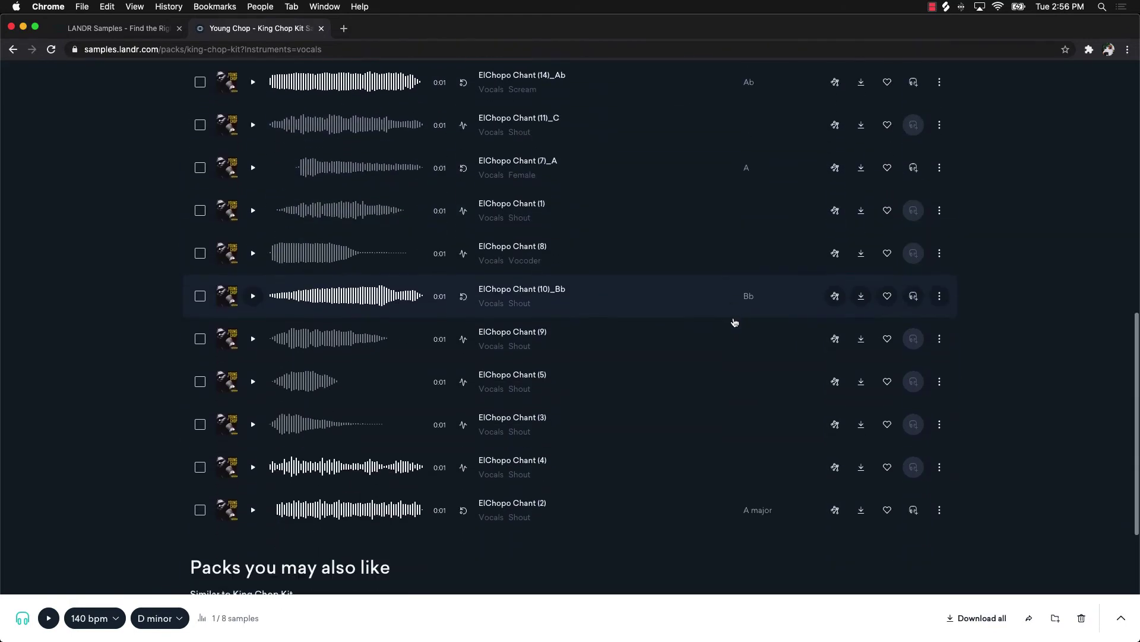
{"action": "scroll", "coordinate": [735, 323], "scroll_direction": "down", "scroll_amount": 2}
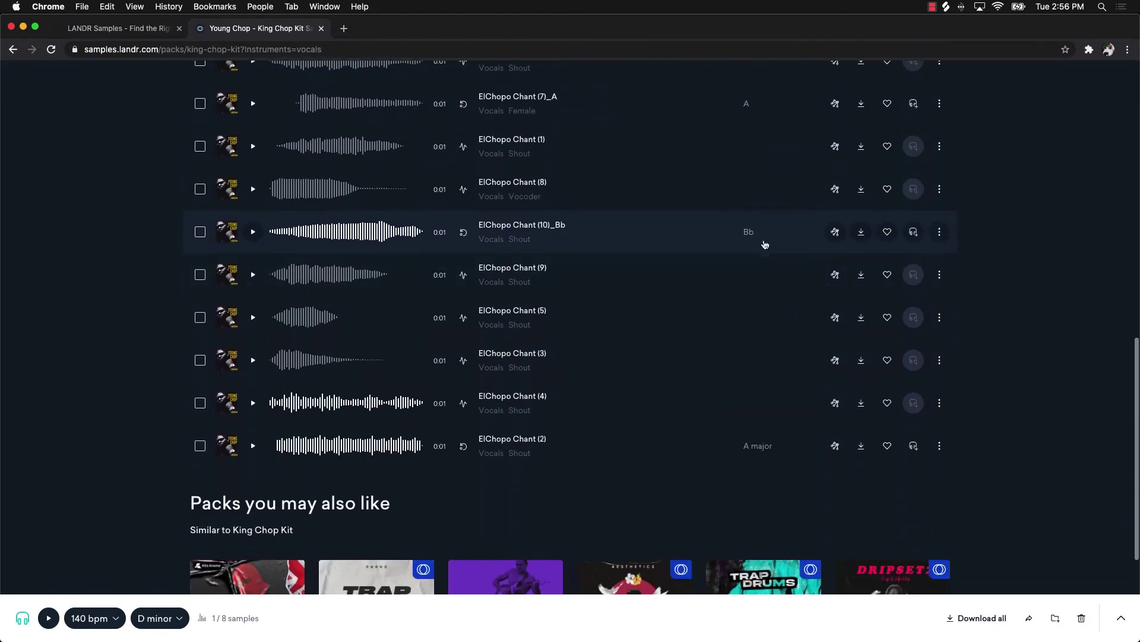
Add ElChopo Chant (10)_Bb to the Creator (2/8), play the mix, and lower its level to -5
{"action": "left_click", "coordinate": [915, 233]}
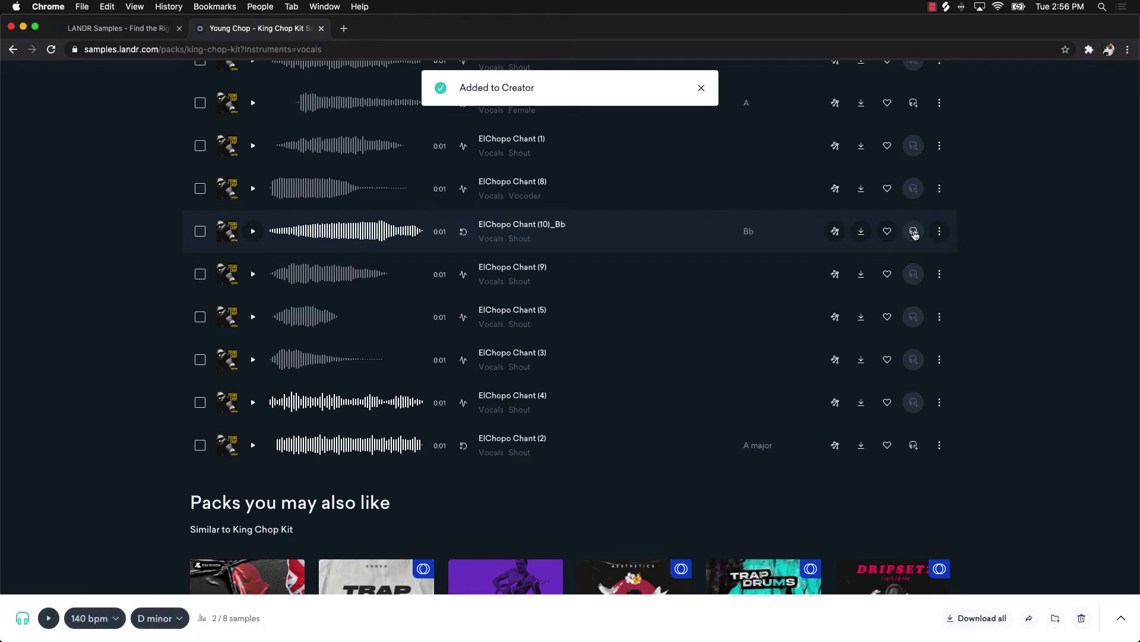
{"action": "left_click", "coordinate": [1121, 620]}
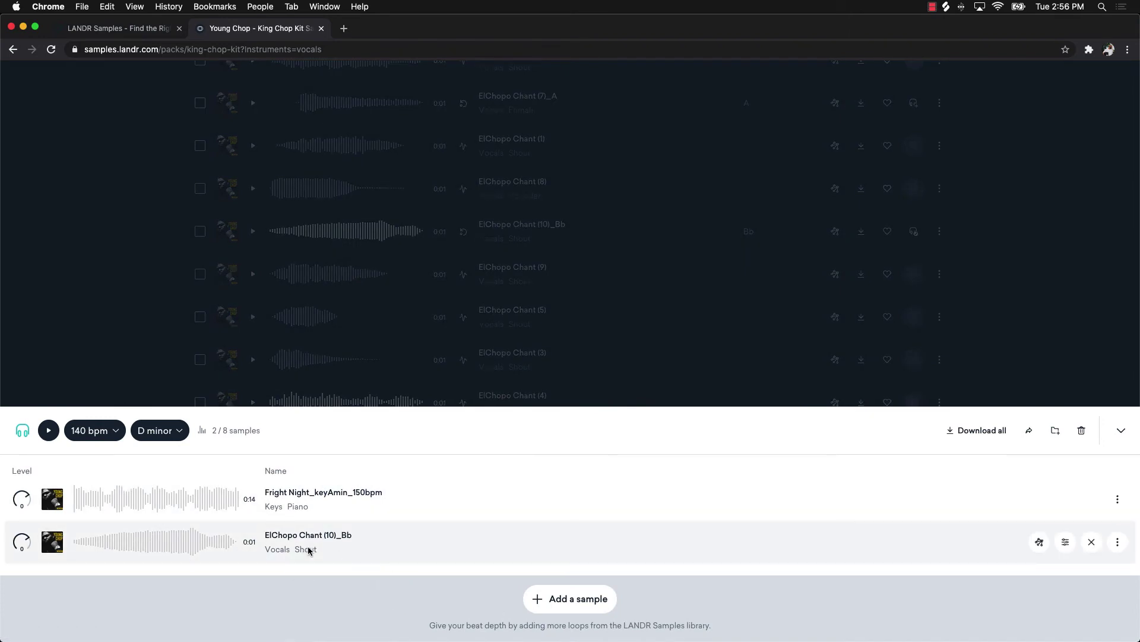
{"action": "left_click", "coordinate": [50, 436]}
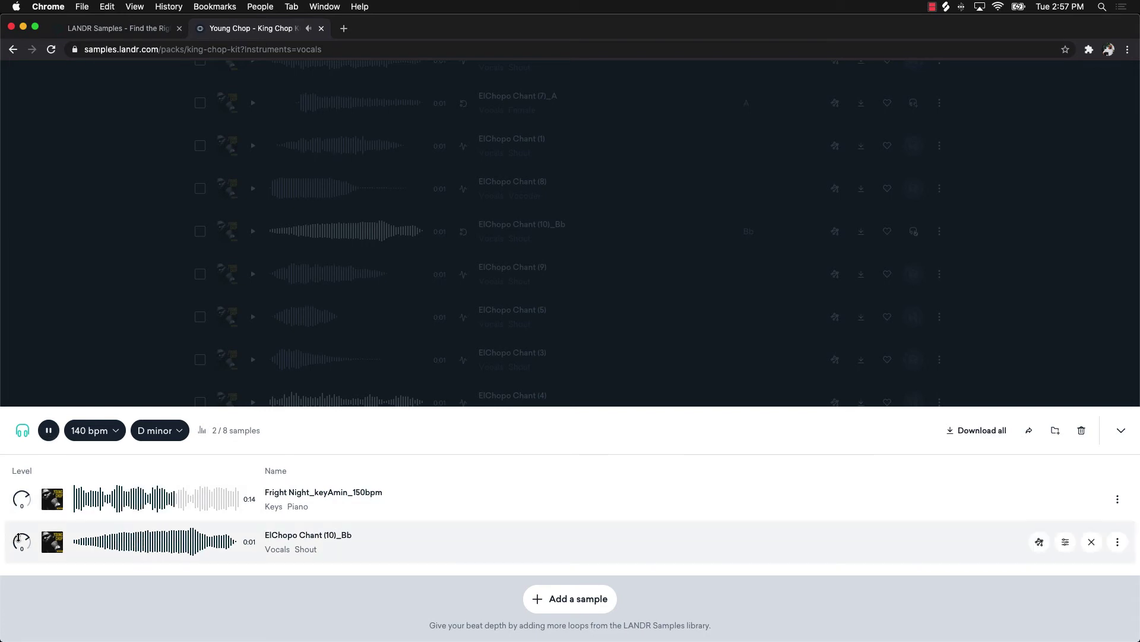
{"action": "left_click", "coordinate": [49, 430]}
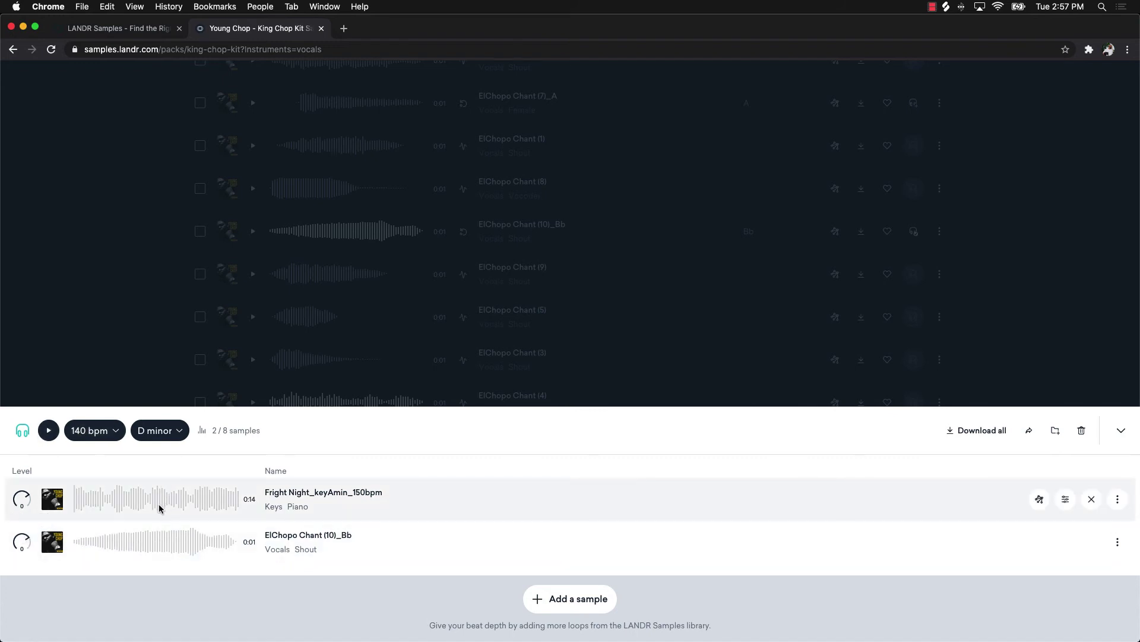
{"action": "left_click", "coordinate": [22, 541]}
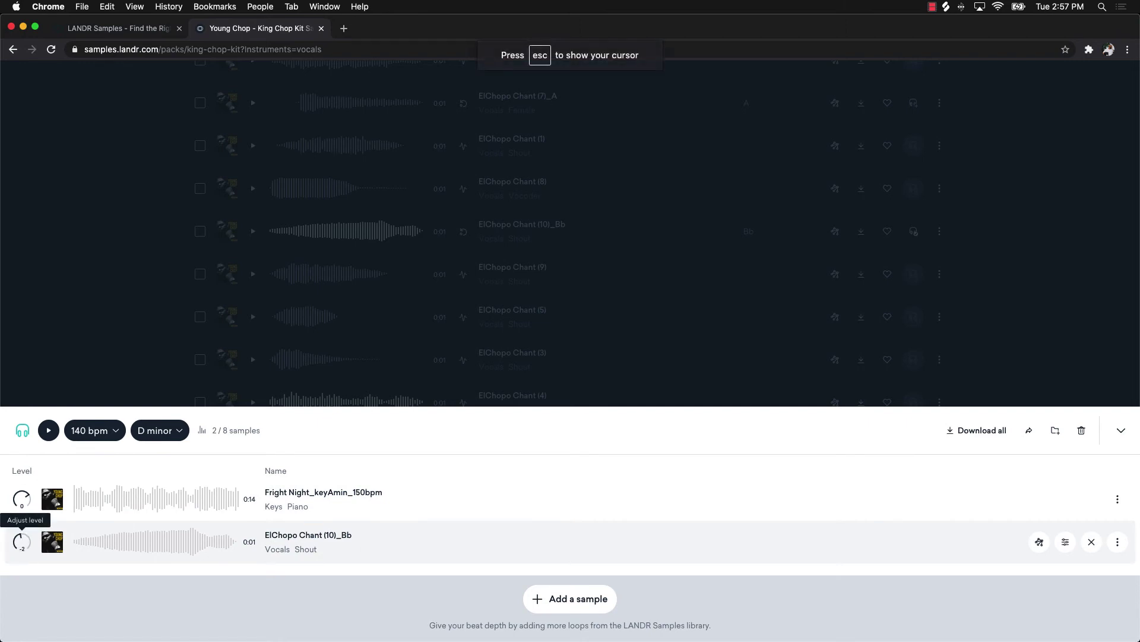
{"action": "left_click", "coordinate": [49, 430]}
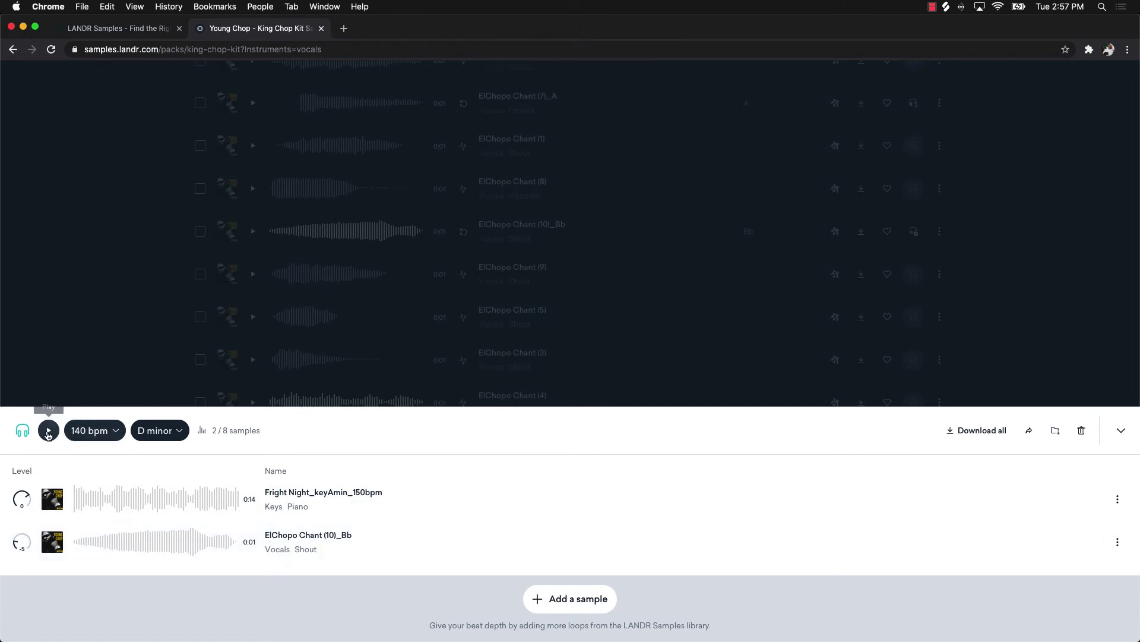
Play the mix and trim the ElChopo chant level down to -6, then stop playback
{"action": "left_click", "coordinate": [22, 541]}
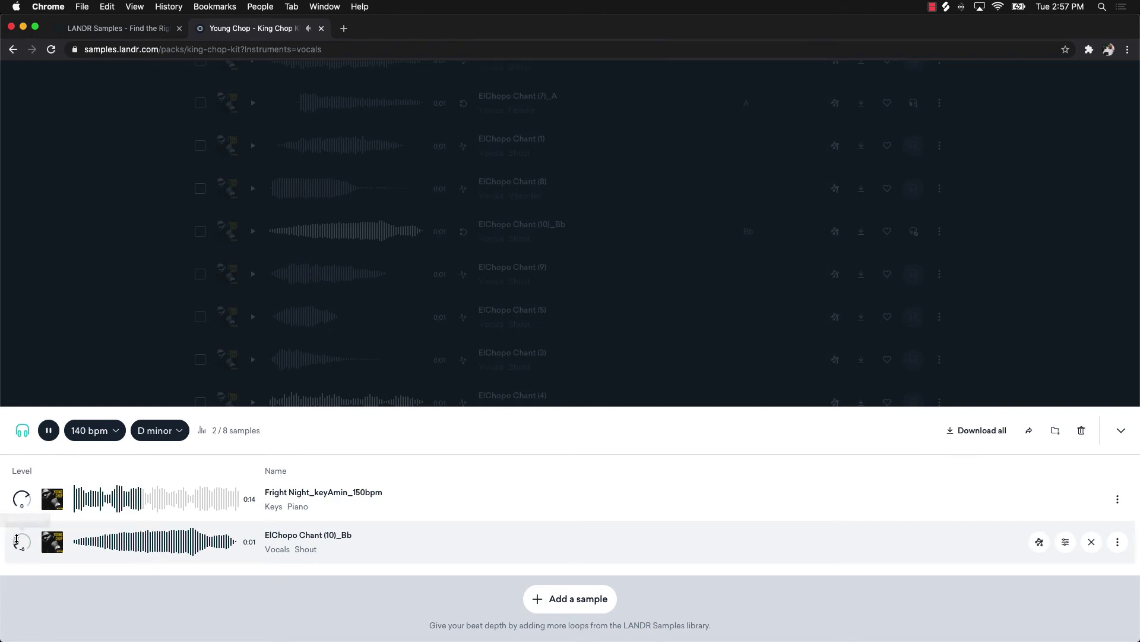
{"action": "left_click_drag", "start_coordinate": [22, 541], "coordinate": [38, 465]}
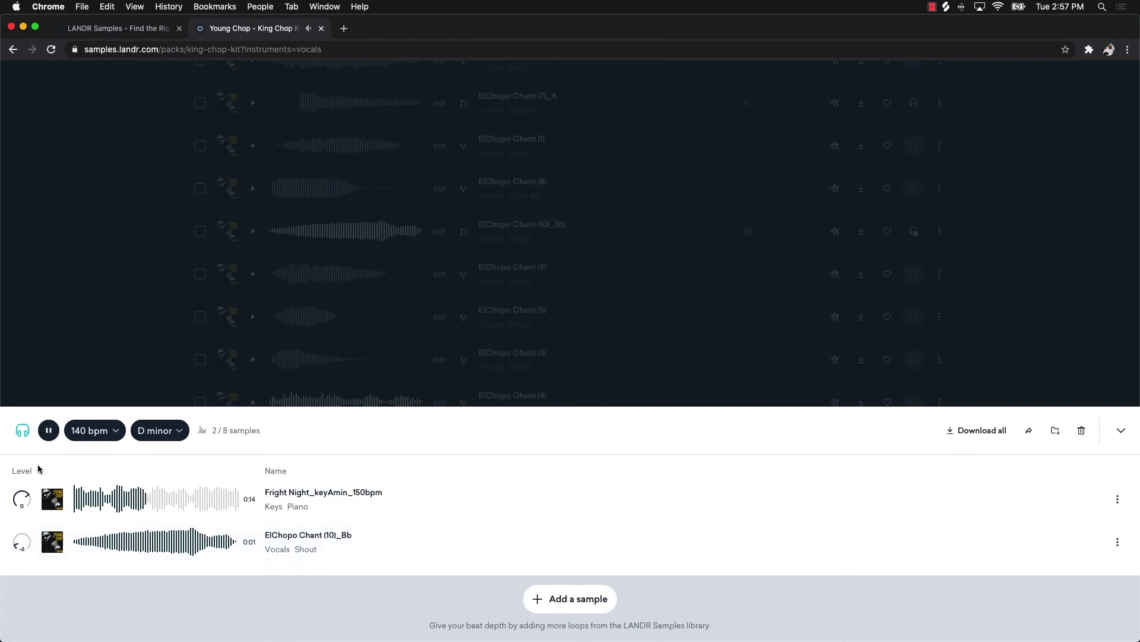
{"action": "left_click", "coordinate": [49, 430]}
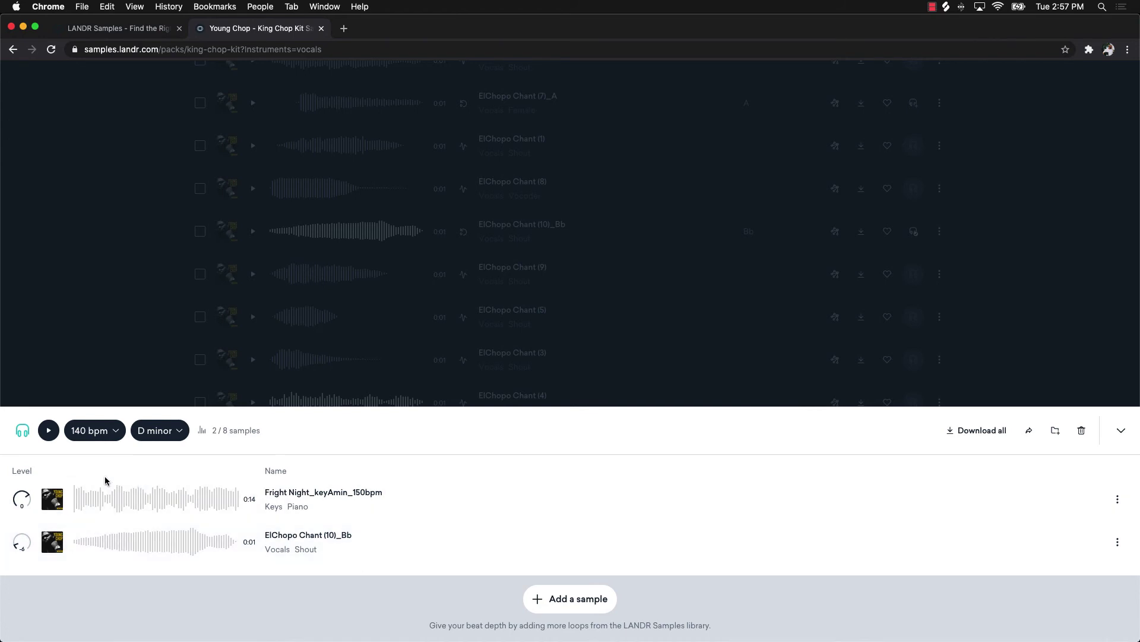
Change the Creator mix key to B minor
{"action": "left_click", "coordinate": [155, 433]}
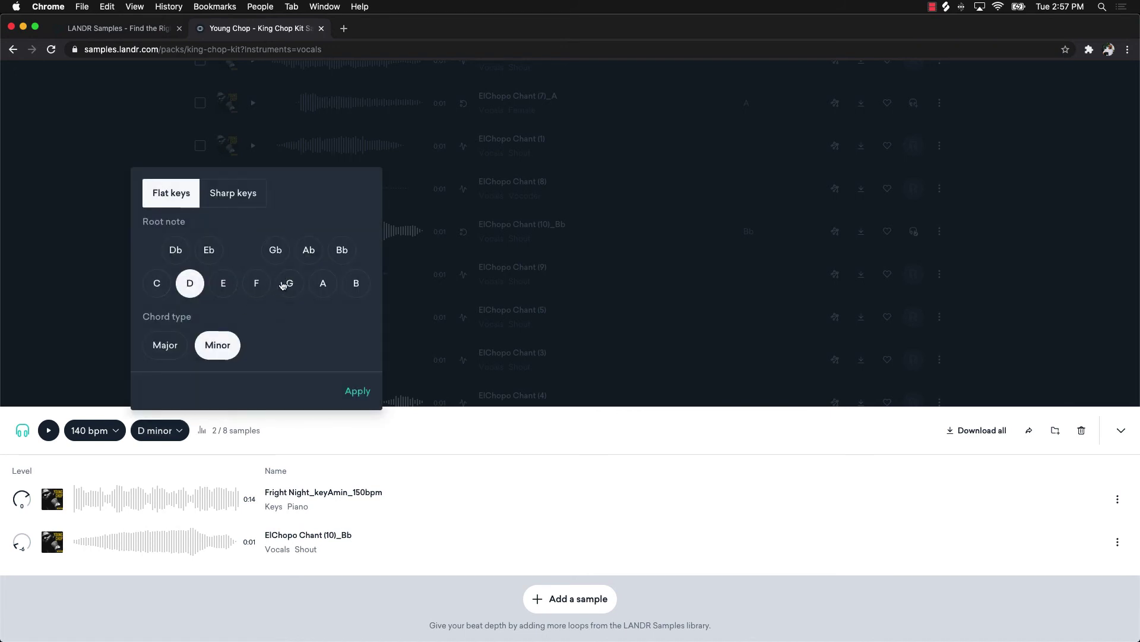
{"action": "left_click", "coordinate": [356, 284]}
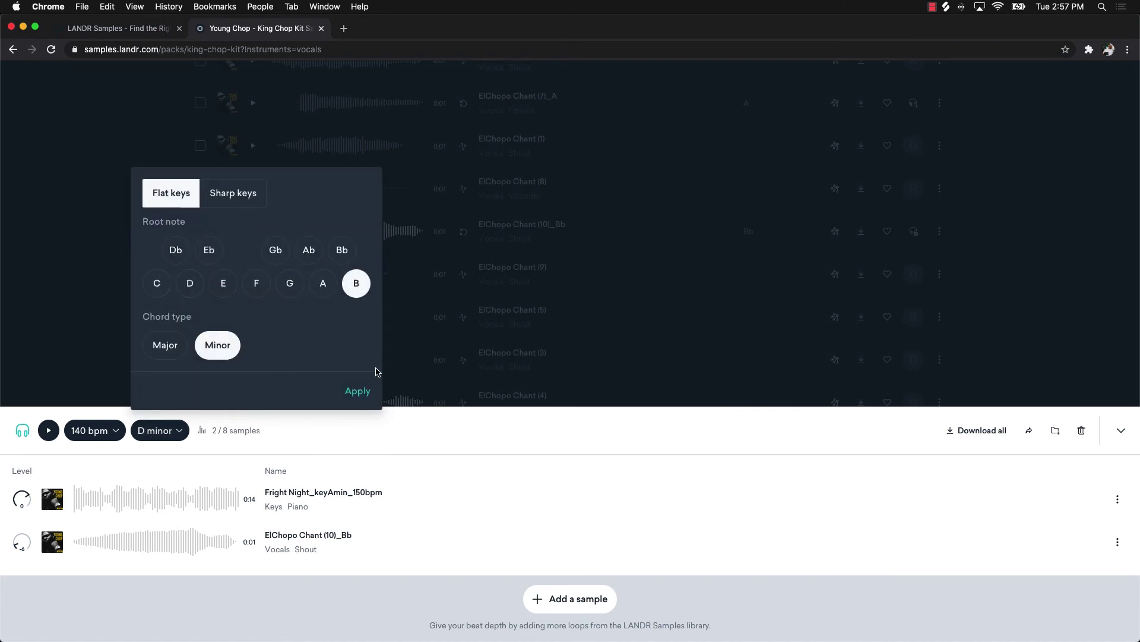
{"action": "left_click", "coordinate": [358, 390]}
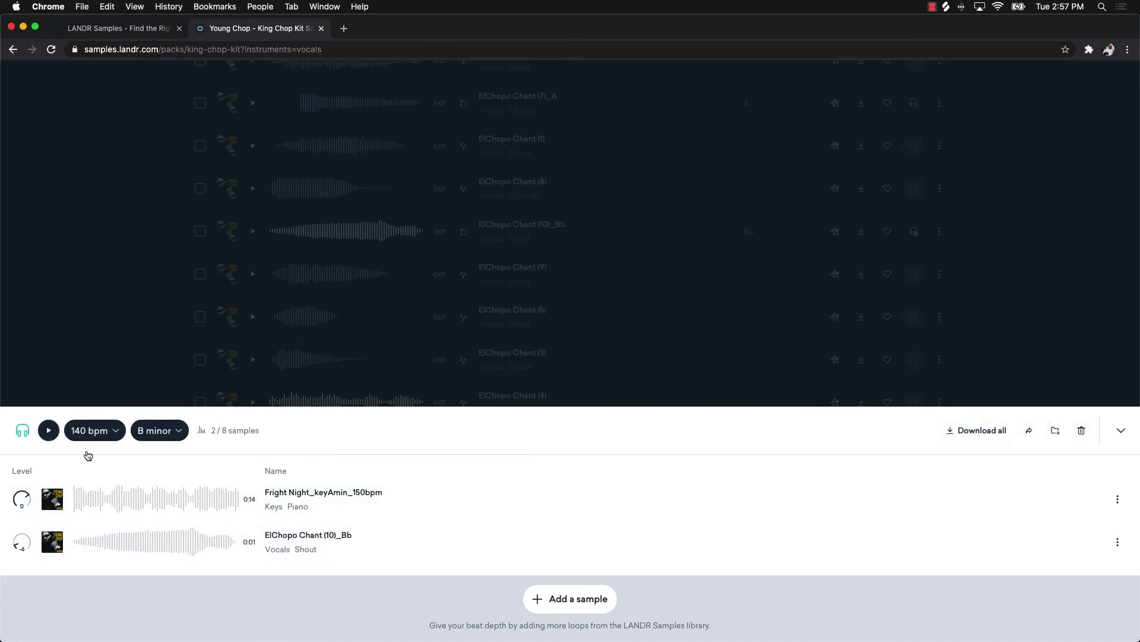
Play the B minor mix, stop it, and collapse the Creator panel
{"action": "left_click", "coordinate": [49, 437]}
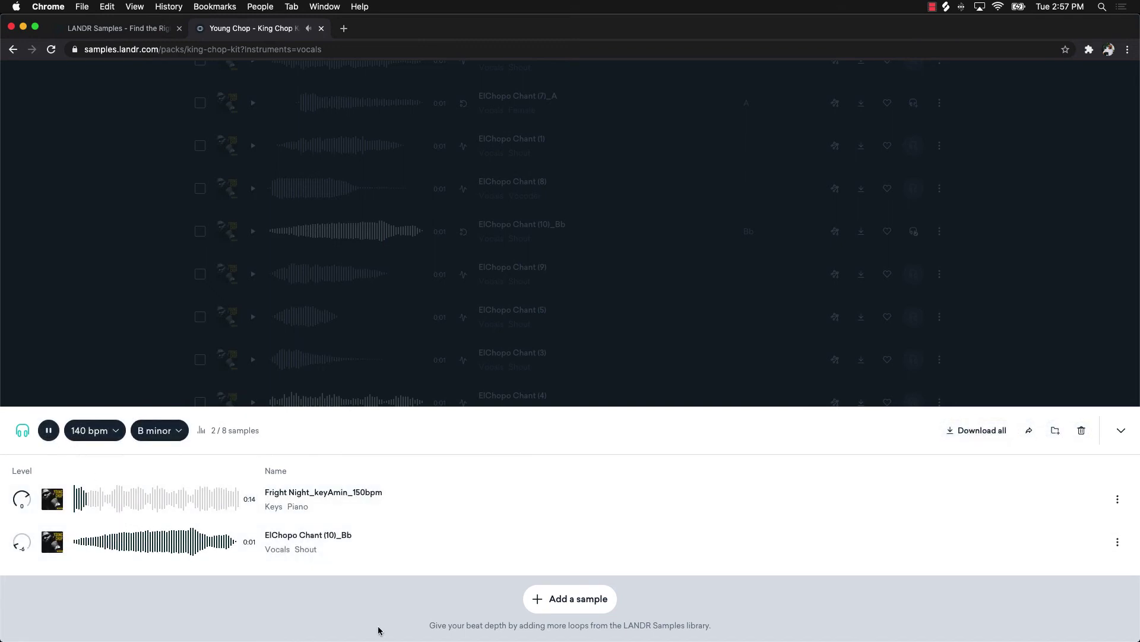
{"action": "mouse_move", "coordinate": [205, 505]}
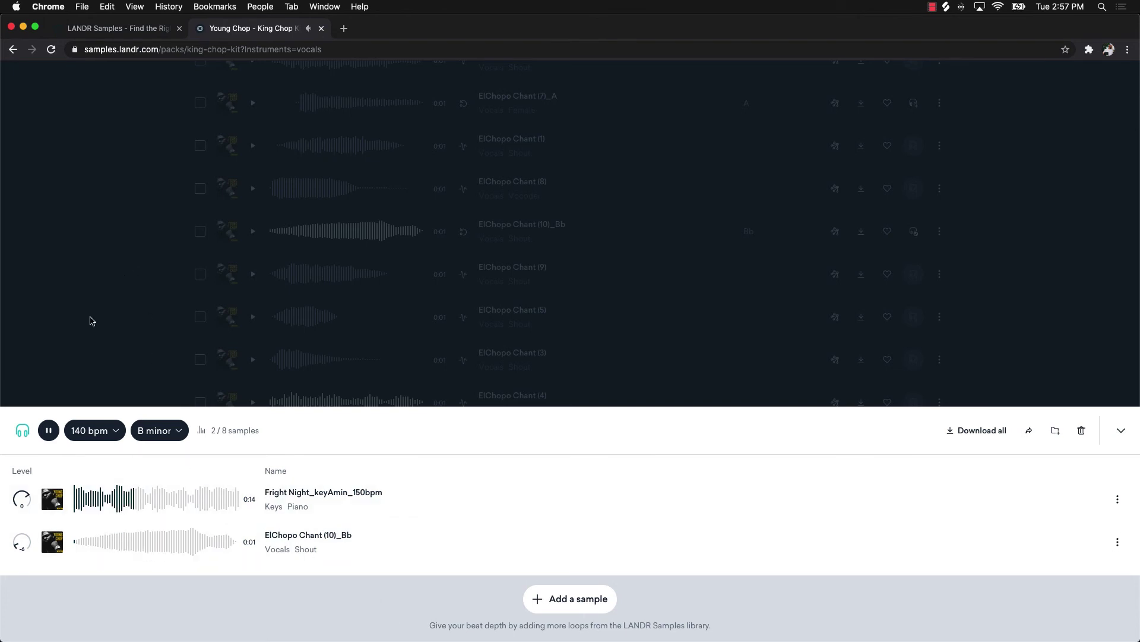
{"action": "left_click", "coordinate": [48, 430]}
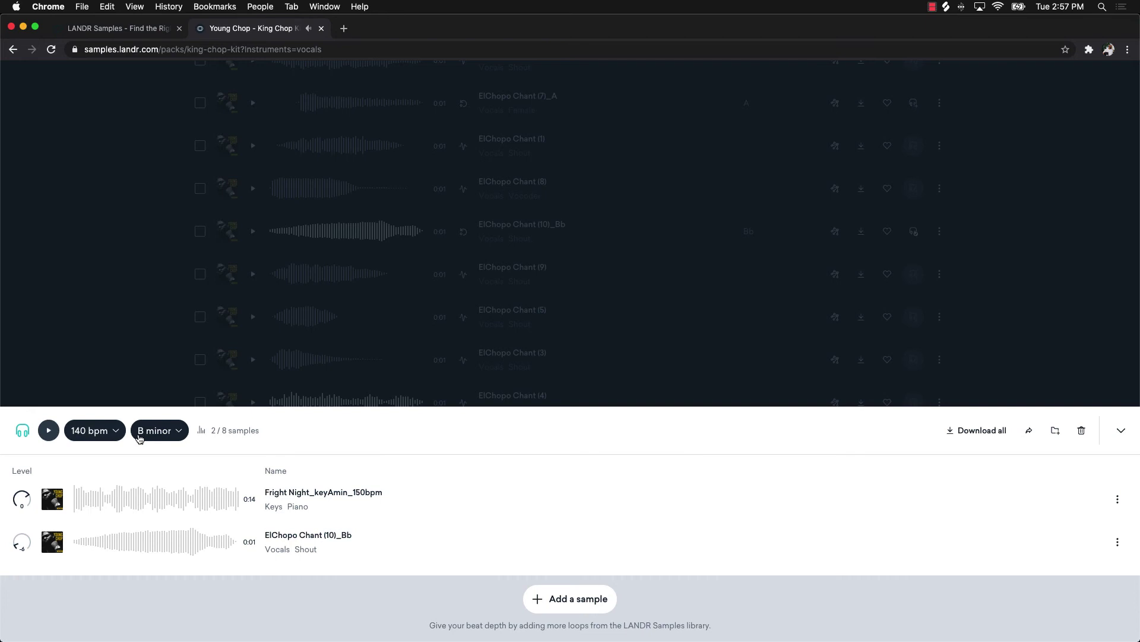
{"action": "left_click", "coordinate": [98, 214]}
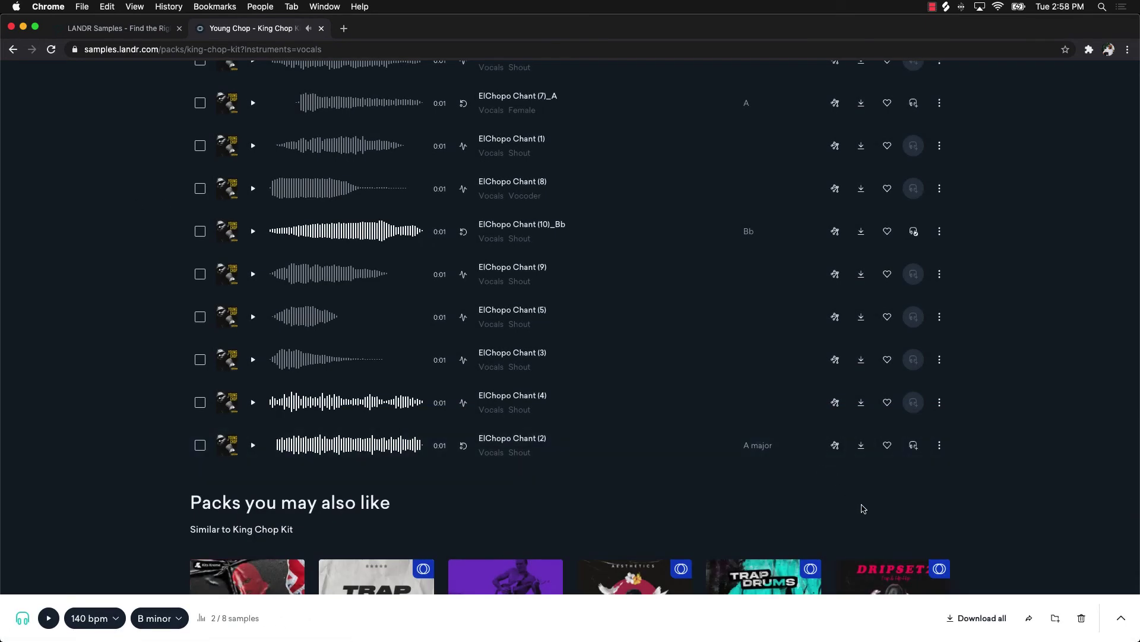
{"action": "left_click", "coordinate": [1122, 619]}
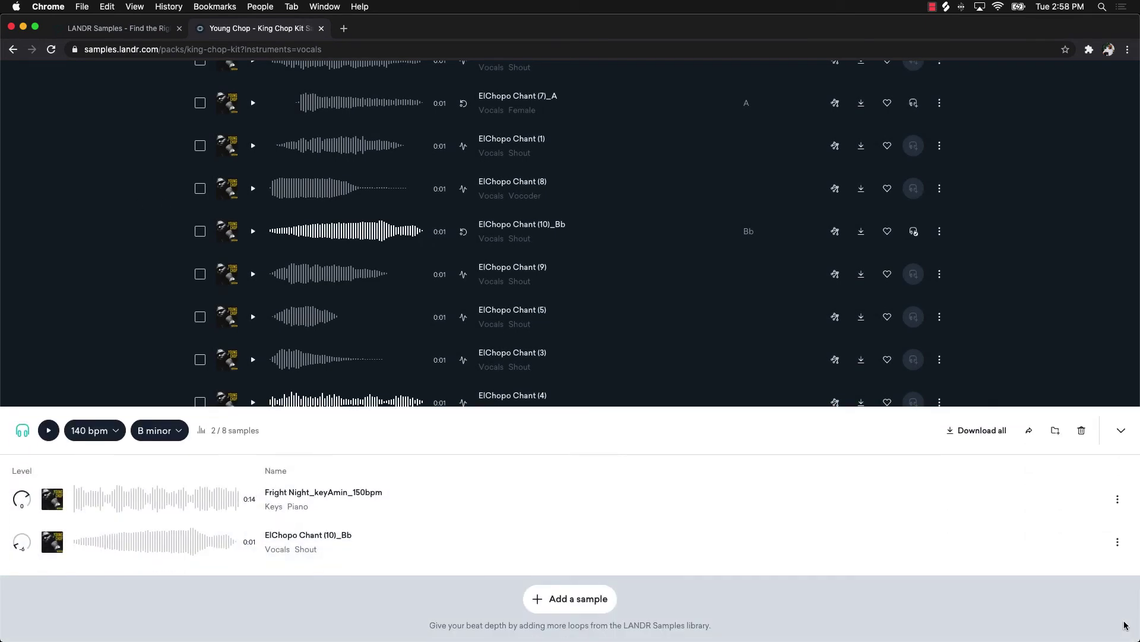
{"action": "left_click", "coordinate": [964, 433]}
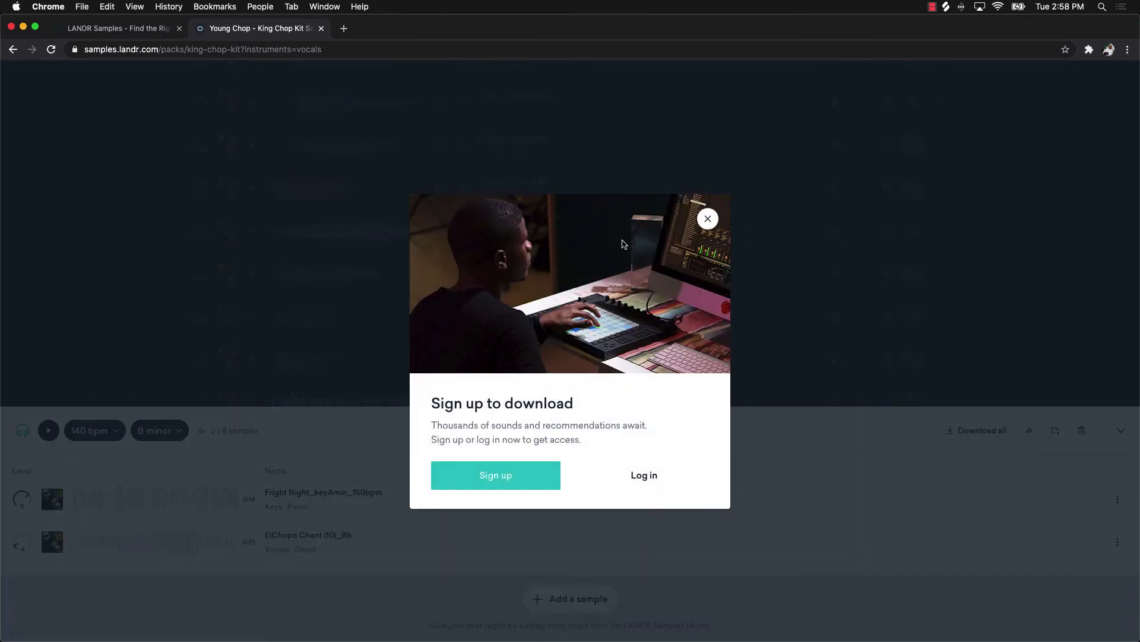
{"action": "left_click", "coordinate": [709, 220]}
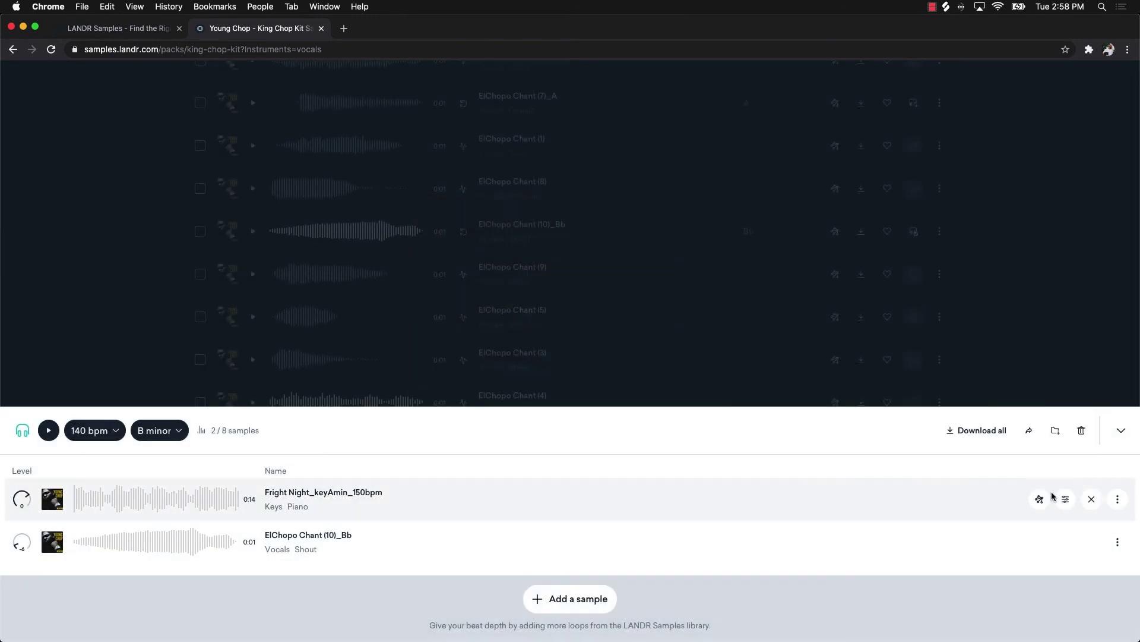
{"action": "left_click", "coordinate": [153, 229]}
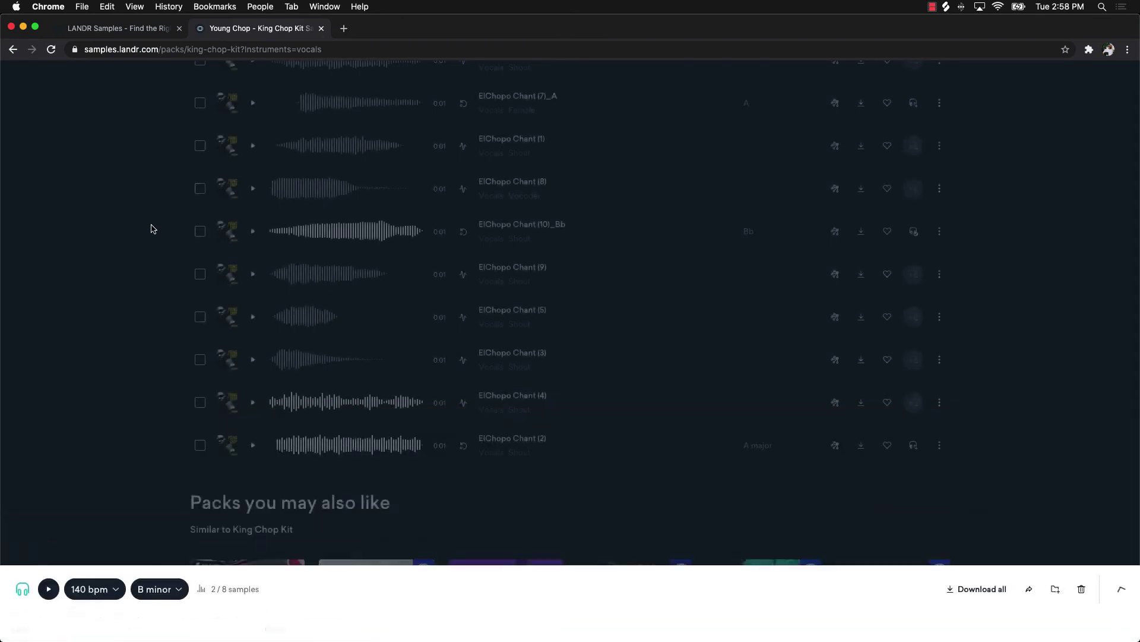
Open the UK Drill pack from Packs you may also like
{"action": "scroll", "coordinate": [132, 241], "scroll_direction": "down", "scroll_amount": 5}
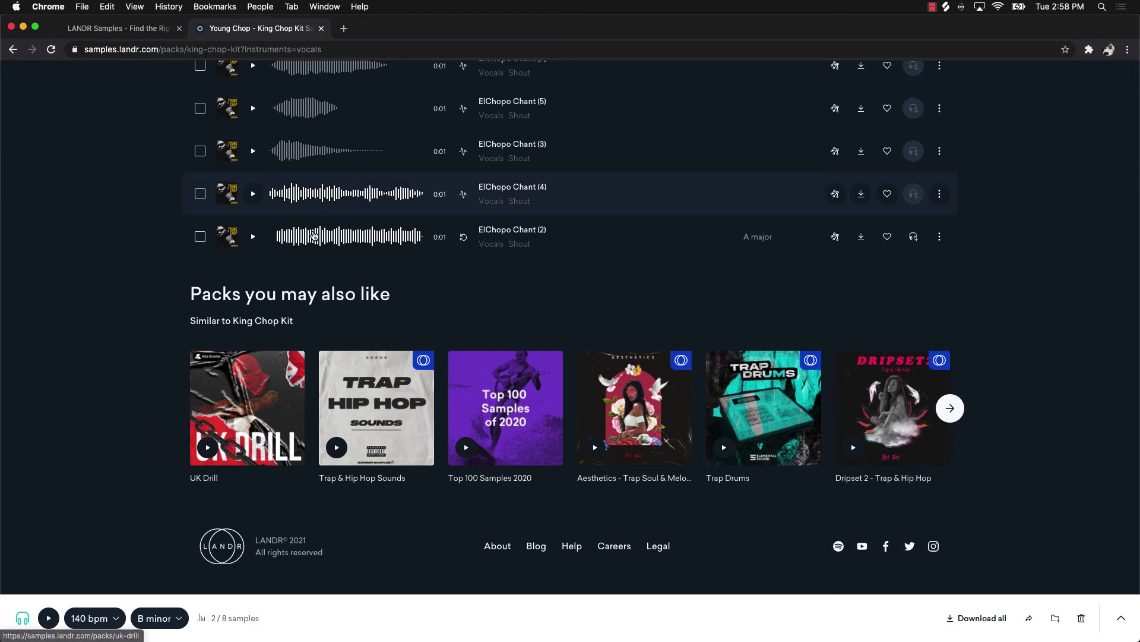
{"action": "scroll", "coordinate": [297, 249], "scroll_direction": "up", "scroll_amount": 5}
{"action": "scroll", "coordinate": [273, 262], "scroll_direction": "down", "scroll_amount": 5}
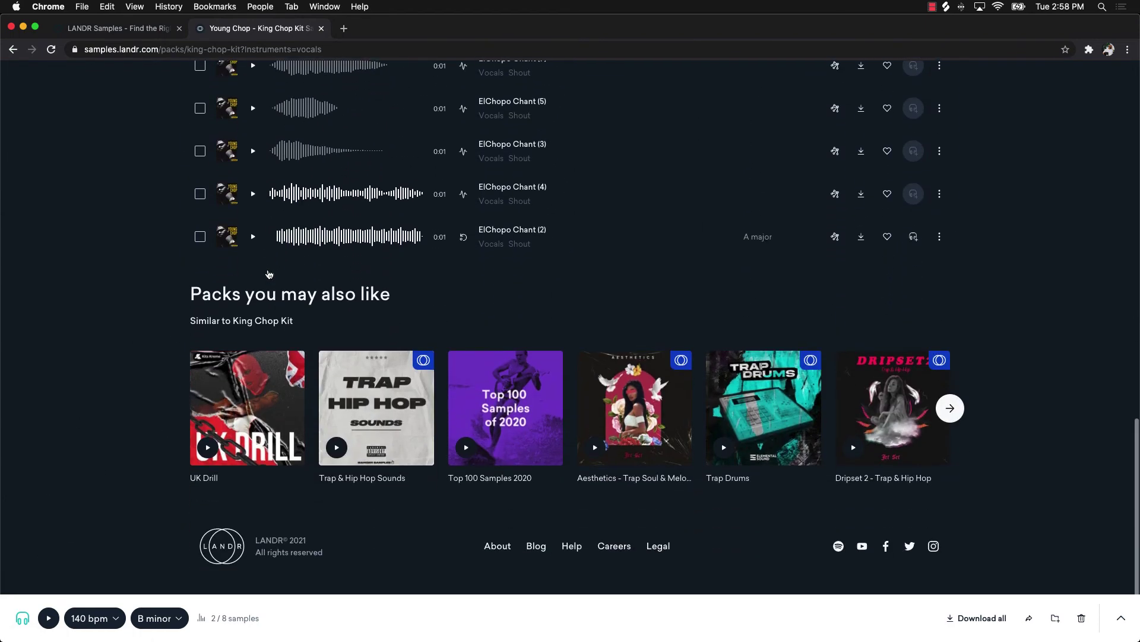
{"action": "left_click", "coordinate": [266, 404]}
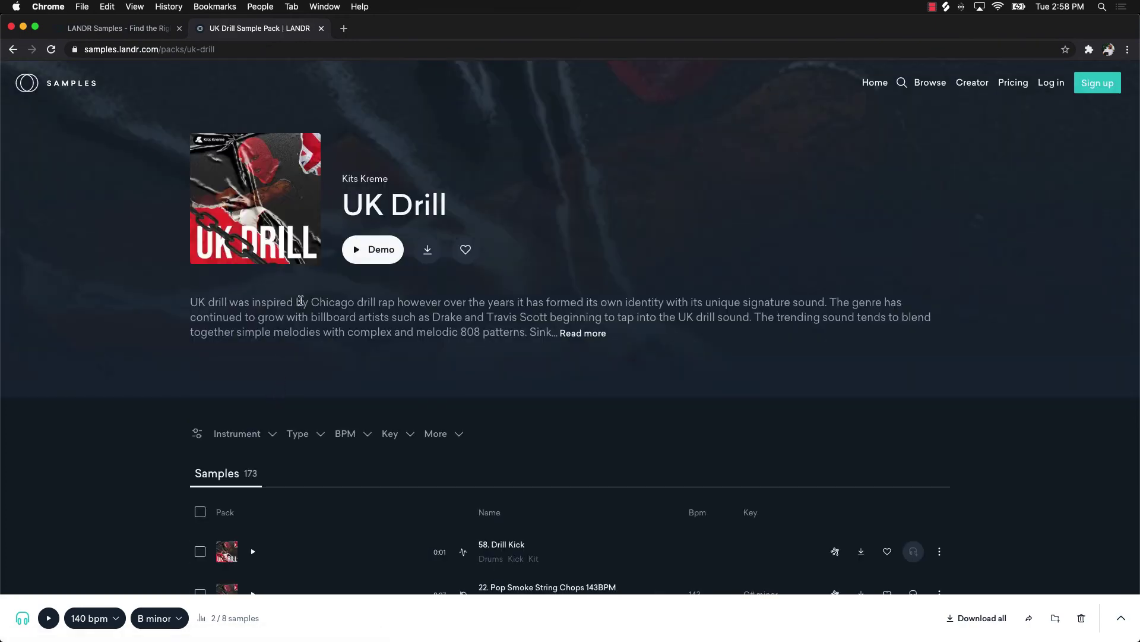
Preview the 90. Drill Piano Melody 140BPm sample
{"action": "scroll", "coordinate": [301, 300], "scroll_direction": "down", "scroll_amount": 3}
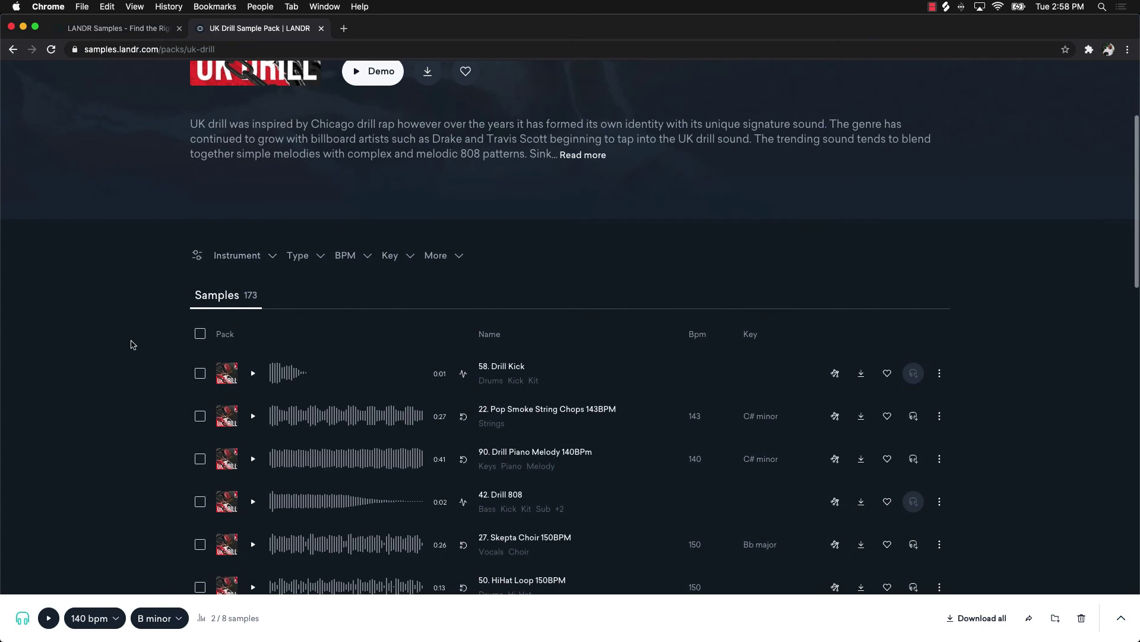
{"action": "scroll", "coordinate": [131, 344], "scroll_direction": "down", "scroll_amount": 2}
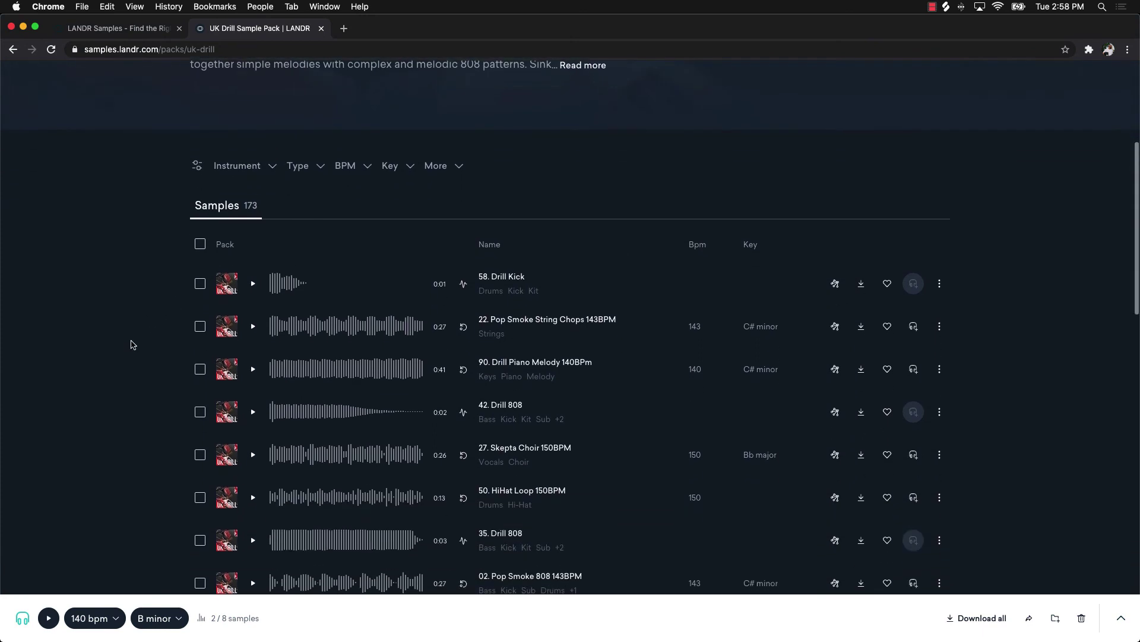
{"action": "left_click", "coordinate": [253, 371]}
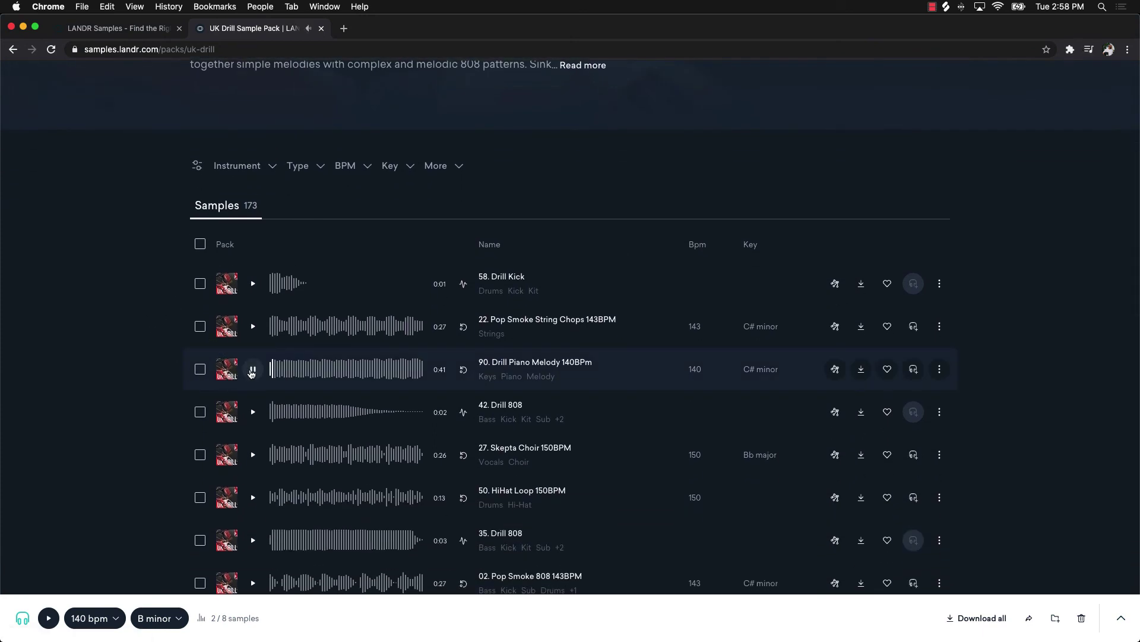
Filter the UK Drill pack to Strings samples
{"action": "left_click", "coordinate": [248, 170]}
{"action": "scroll", "coordinate": [300, 265], "scroll_direction": "down", "scroll_amount": 4}
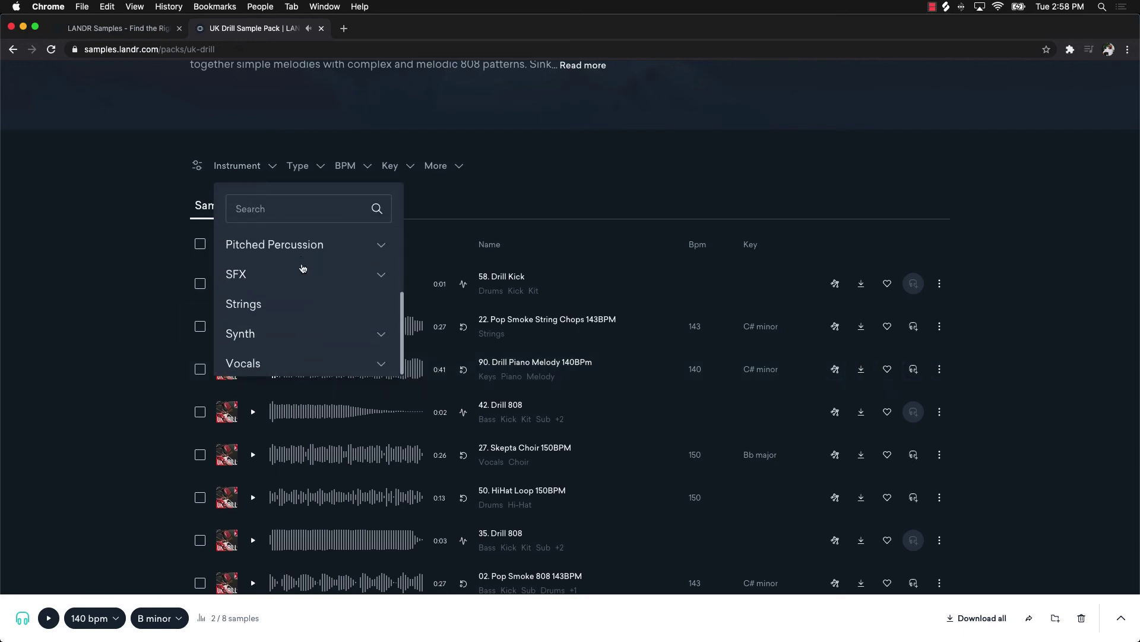
{"action": "left_click", "coordinate": [280, 301]}
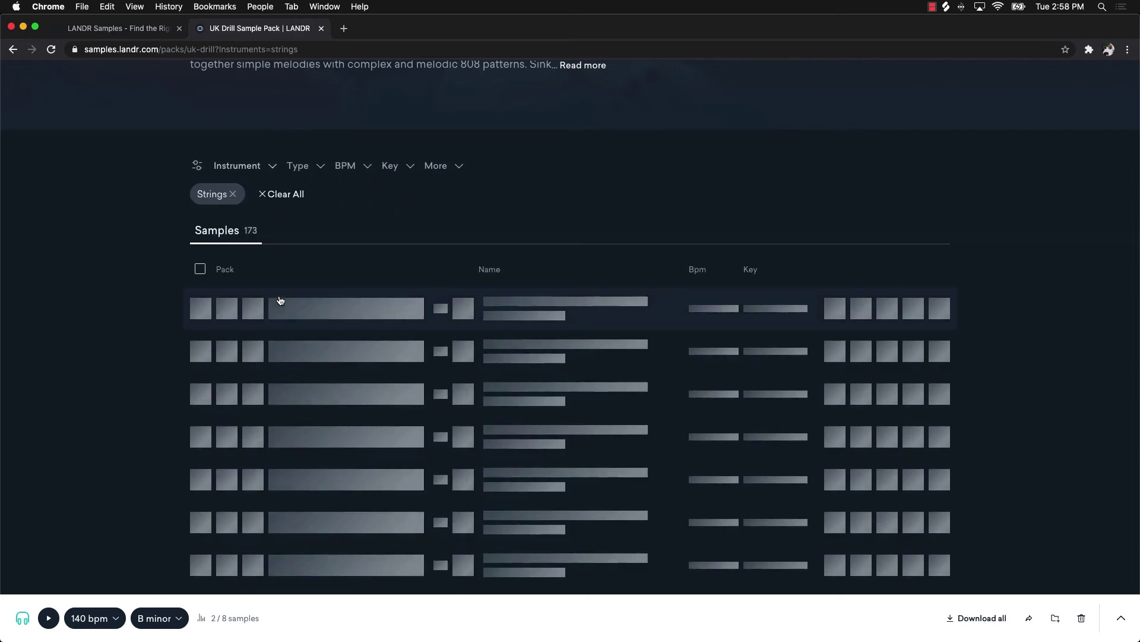
Preview 22. Pop Smoke String Chops 143BPM and add it to the Creator, making 3/8 samples
{"action": "left_click", "coordinate": [253, 309]}
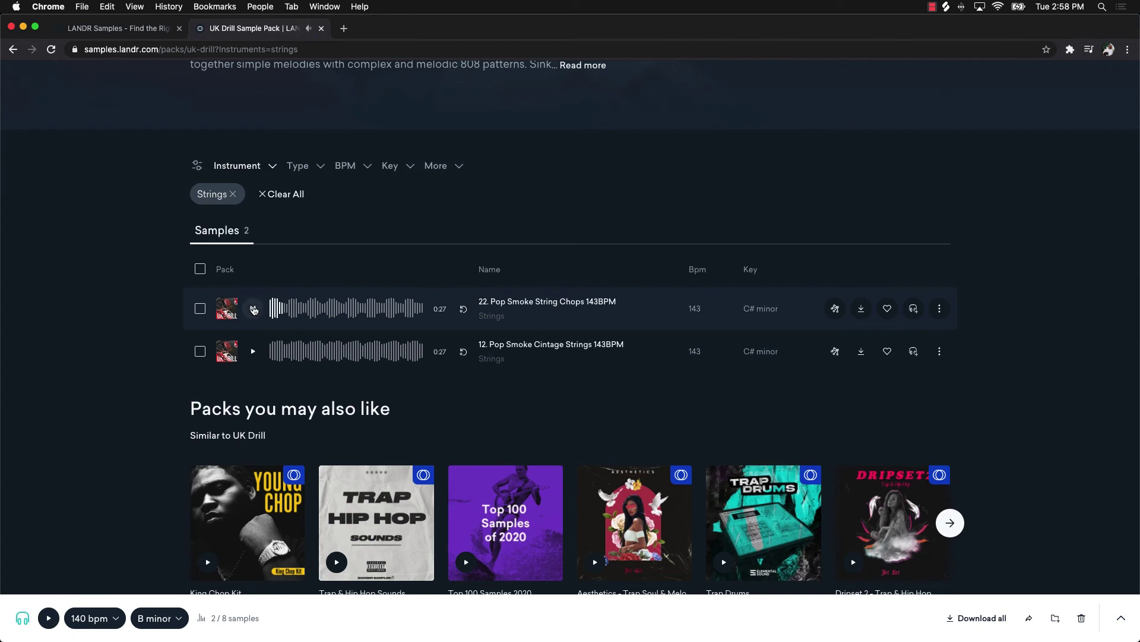
{"action": "left_click", "coordinate": [254, 310]}
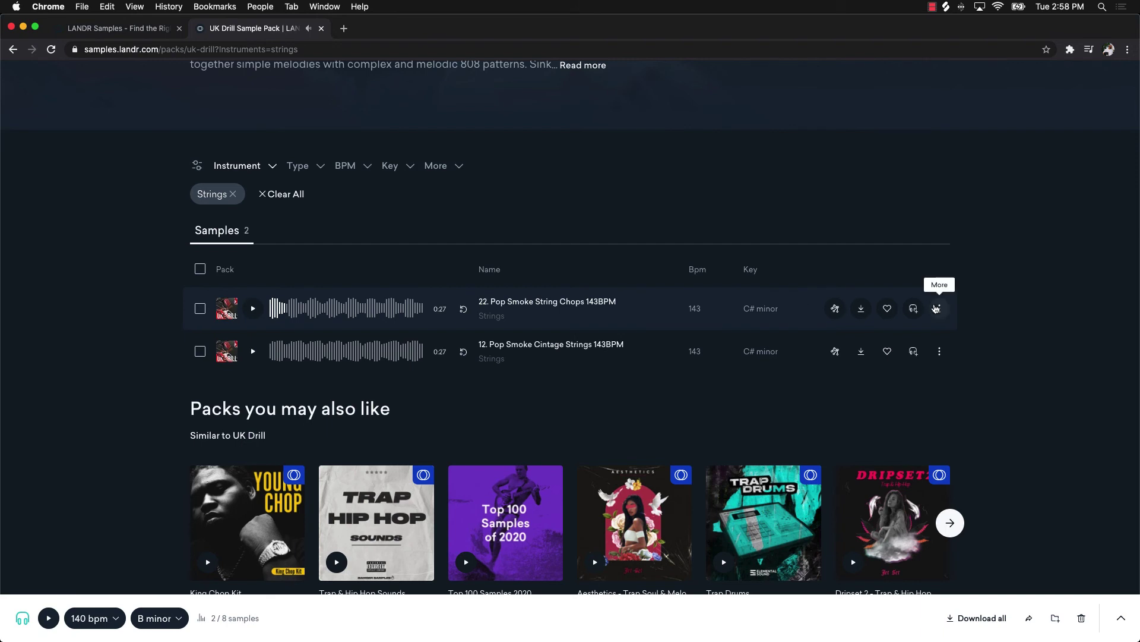
{"action": "left_click", "coordinate": [915, 310]}
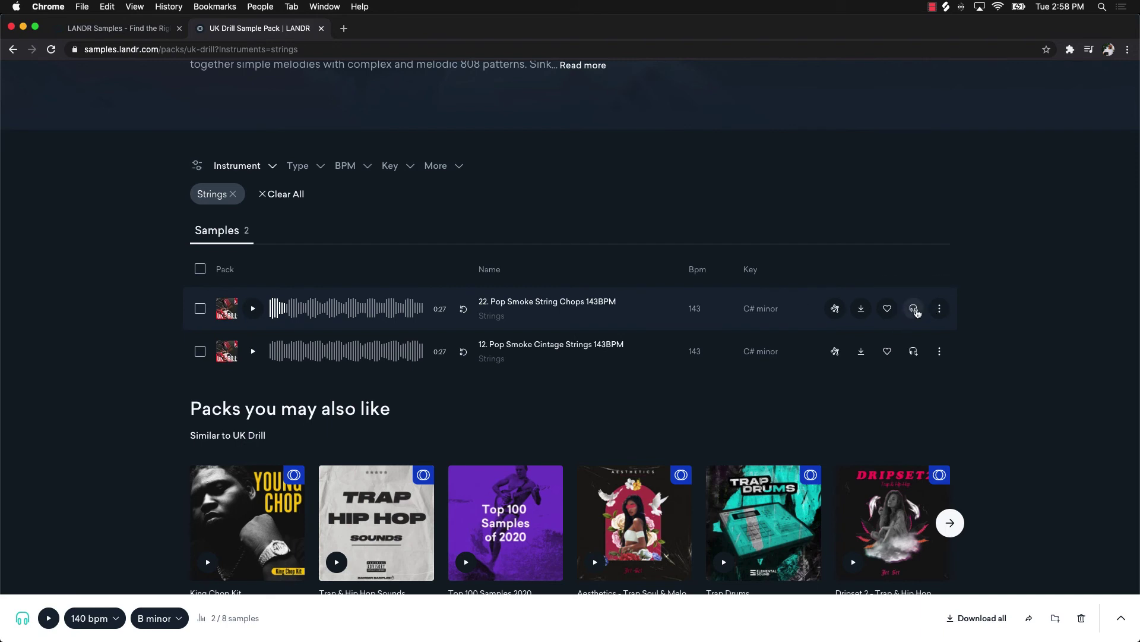
{"action": "left_click", "coordinate": [1121, 618]}
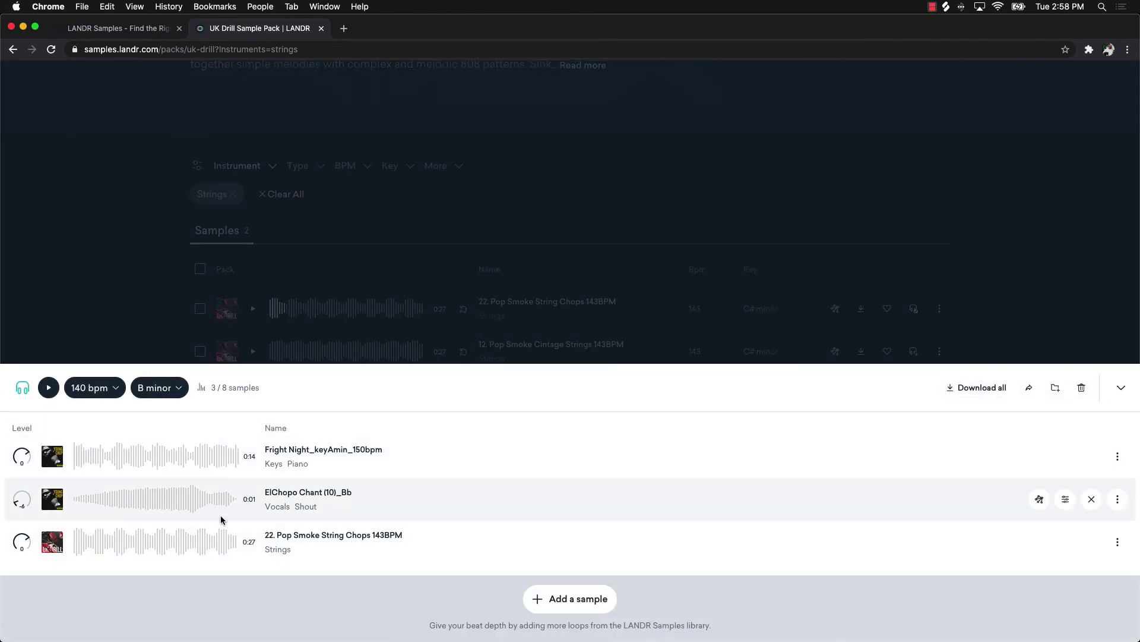
While the mix plays, set the chant to -5 and string chops to -2, then collapse the panel
{"action": "left_click", "coordinate": [49, 389]}
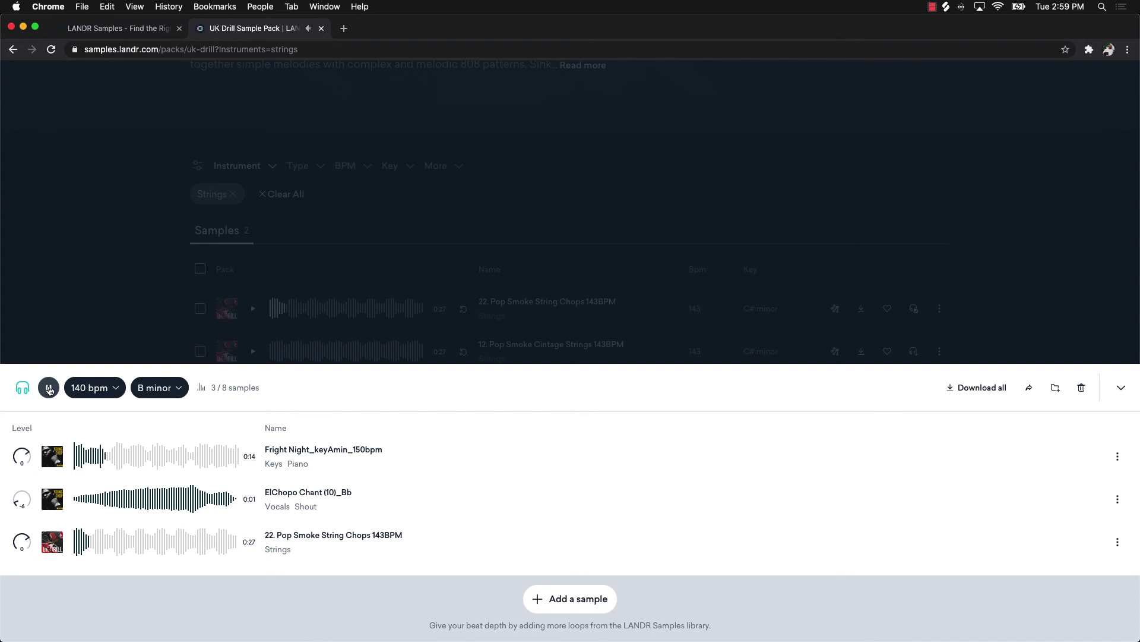
{"action": "left_click_drag", "start_coordinate": [21, 499], "coordinate": [21, 496]}
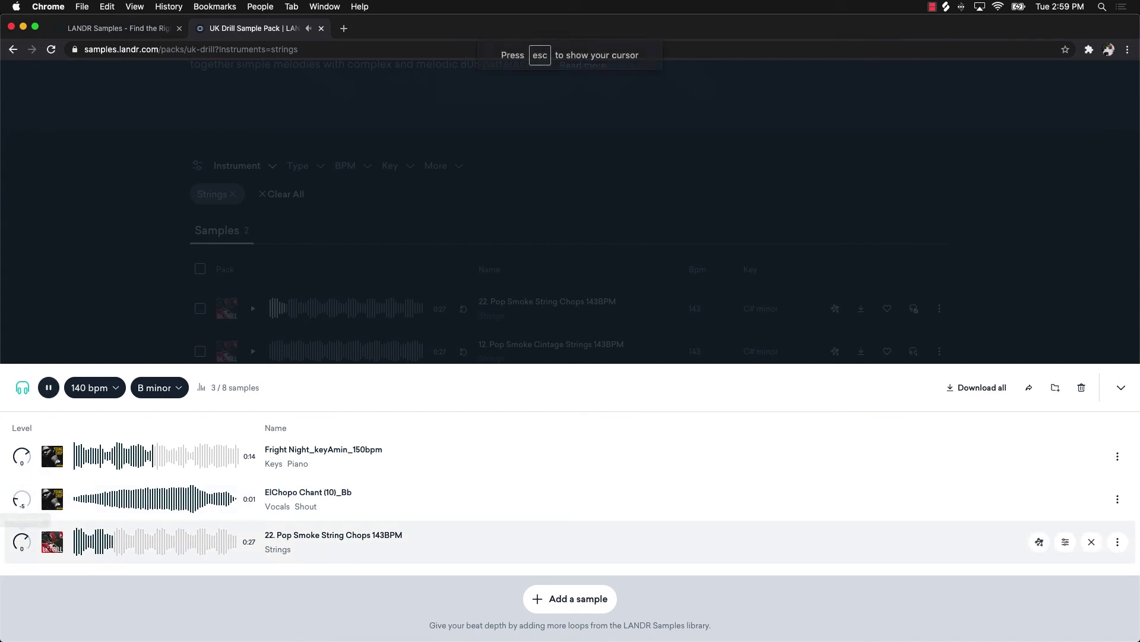
{"action": "left_click_drag", "start_coordinate": [22, 541], "coordinate": [21, 546]}
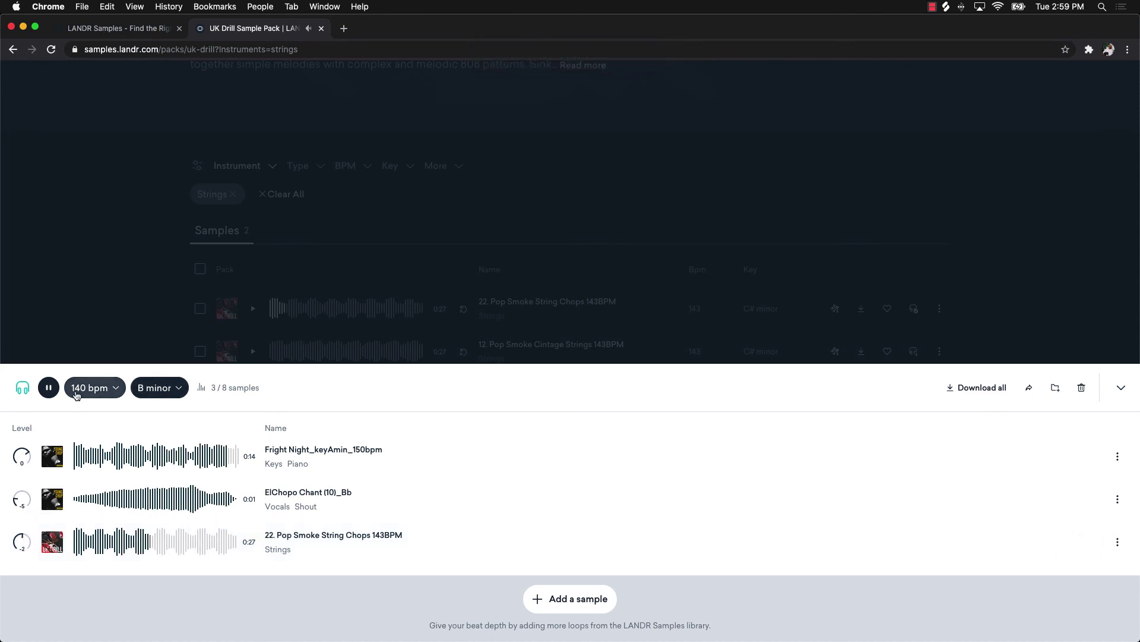
{"action": "left_click", "coordinate": [49, 387]}
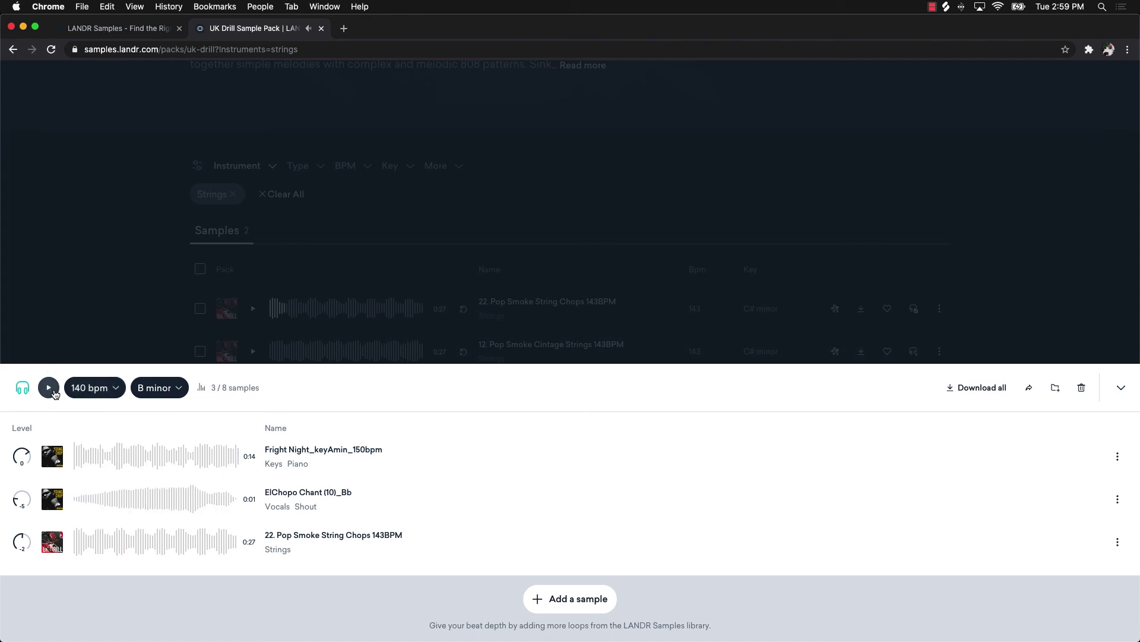
{"action": "left_click", "coordinate": [16, 196]}
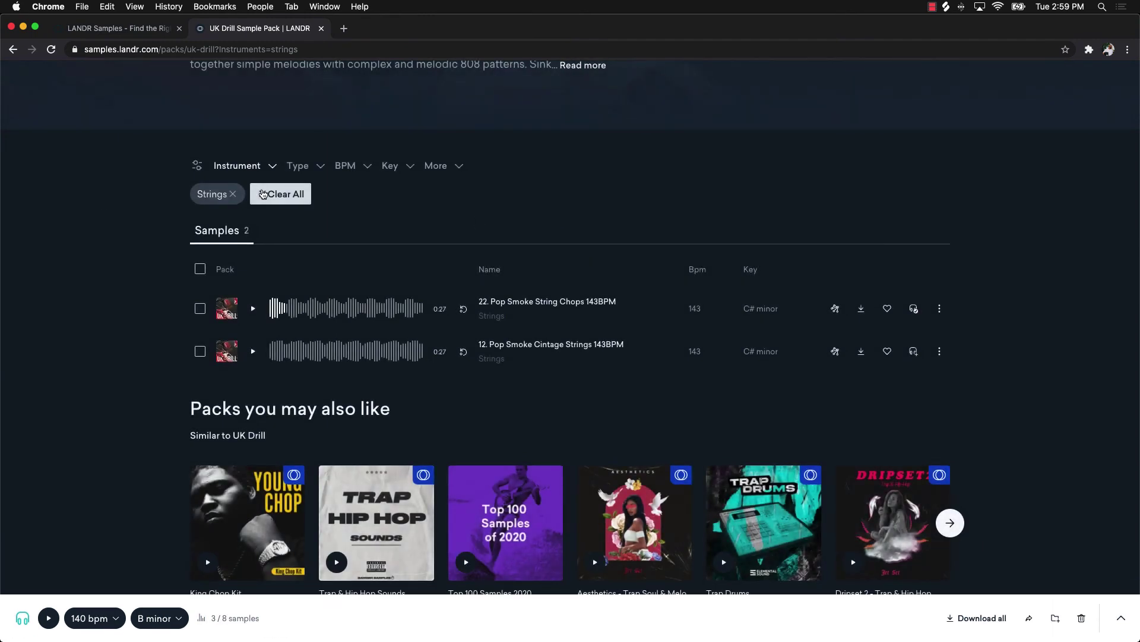
Lower the Pop Smoke string chops level to -3, audition the mix, and collapse the Creator
{"action": "scroll", "coordinate": [84, 427], "scroll_direction": "down", "scroll_amount": 3}
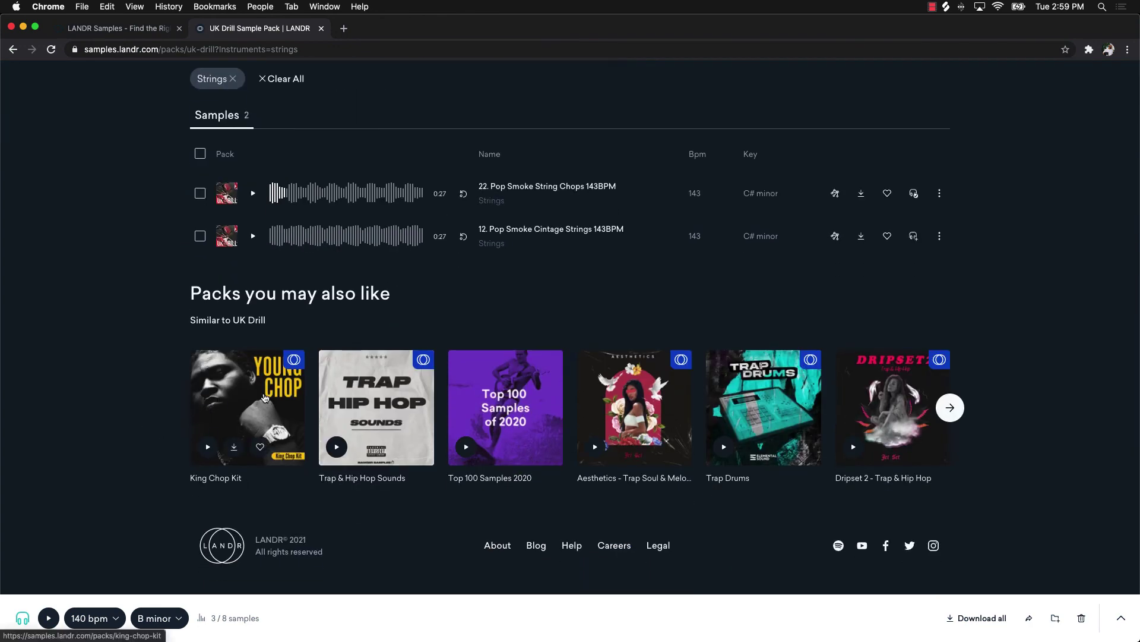
{"action": "left_click", "coordinate": [1127, 621]}
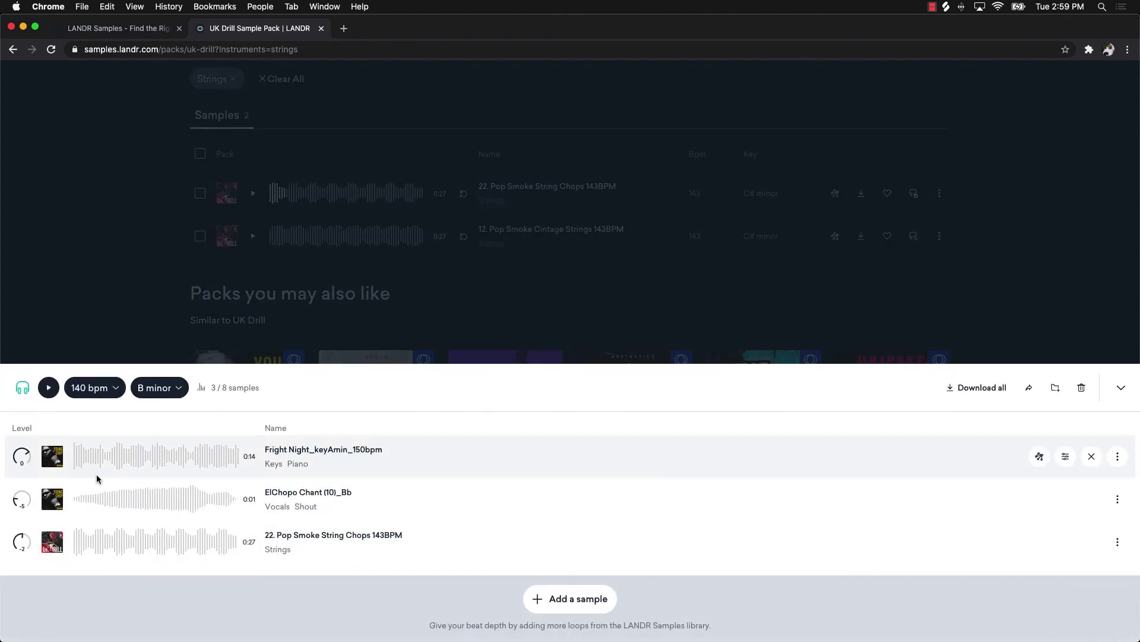
{"action": "left_click_drag", "start_coordinate": [22, 541], "coordinate": [22, 545]}
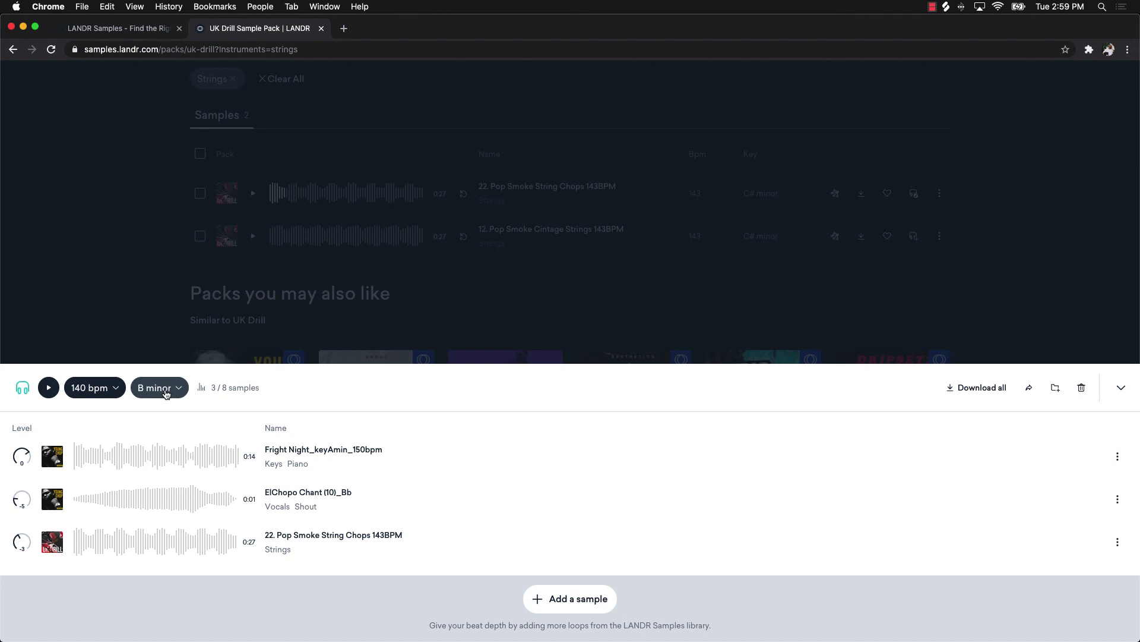
{"action": "left_click", "coordinate": [44, 390]}
{"action": "left_click", "coordinate": [47, 388]}
{"action": "left_click", "coordinate": [71, 275]}
{"action": "scroll", "coordinate": [71, 275], "scroll_direction": "up", "scroll_amount": 6}
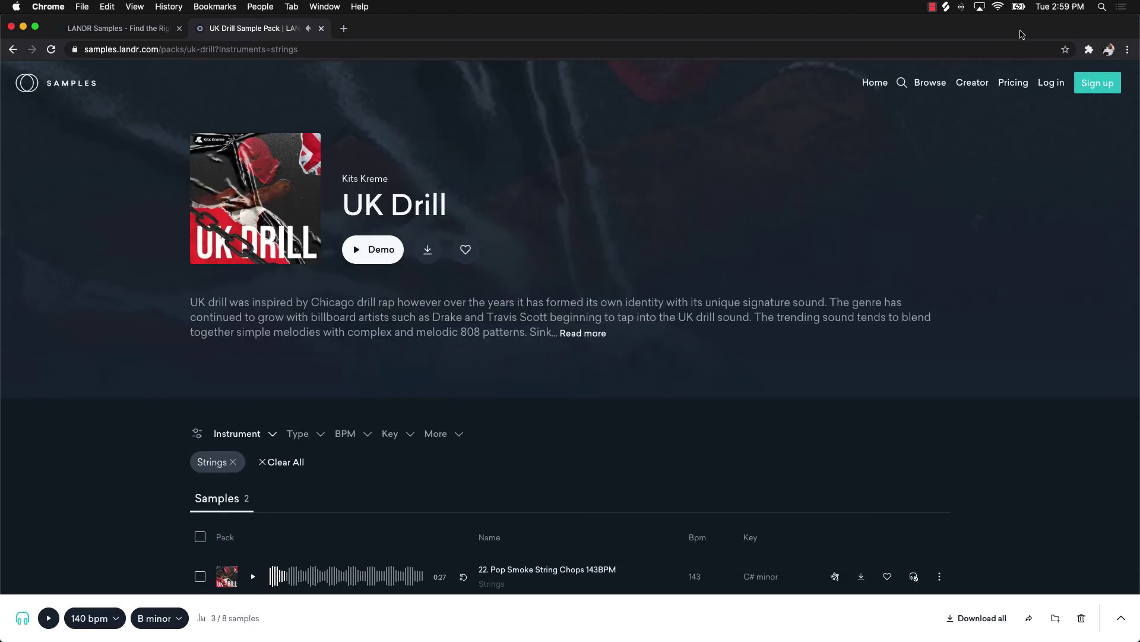